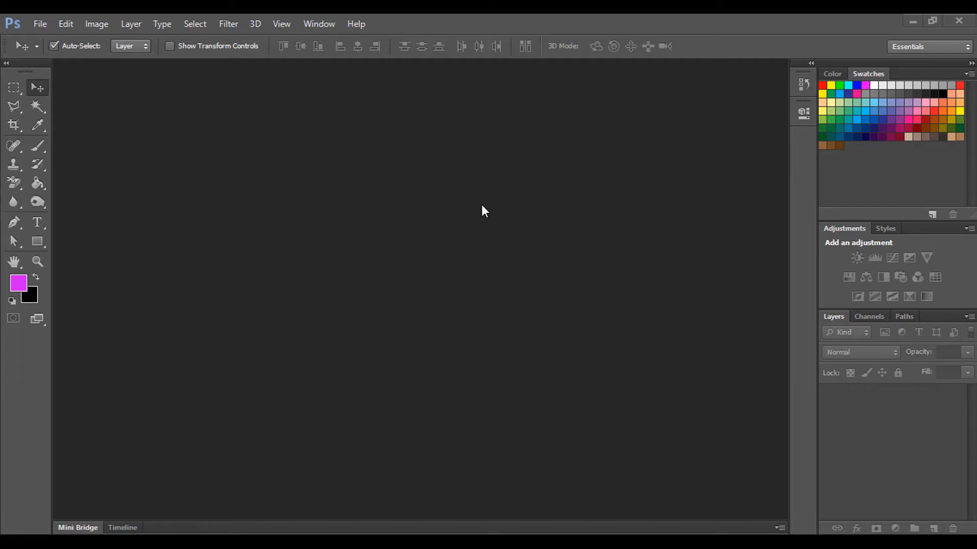
Step: Start a new document 3.25 × 1.75 inches at 300 pixels/inch
left_click(42, 24)
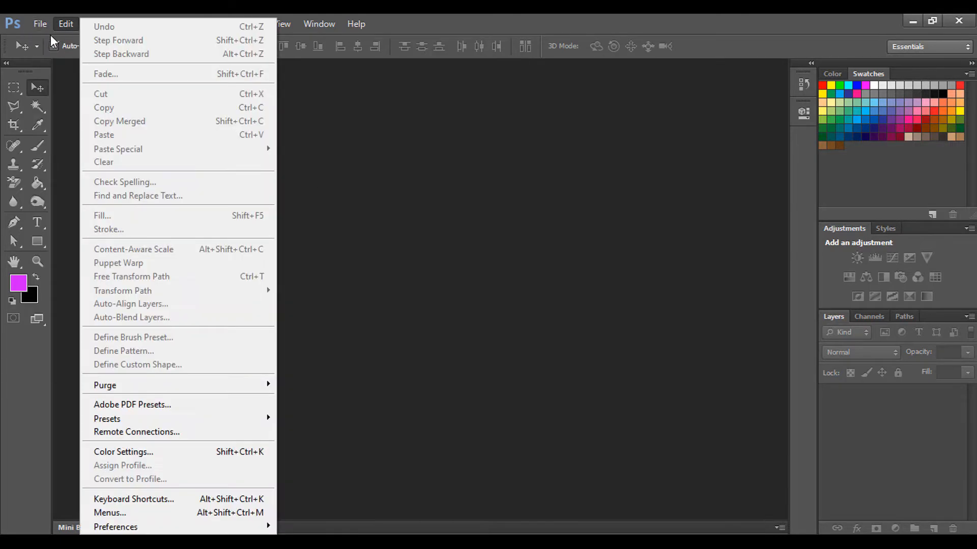
left_click(51, 38)
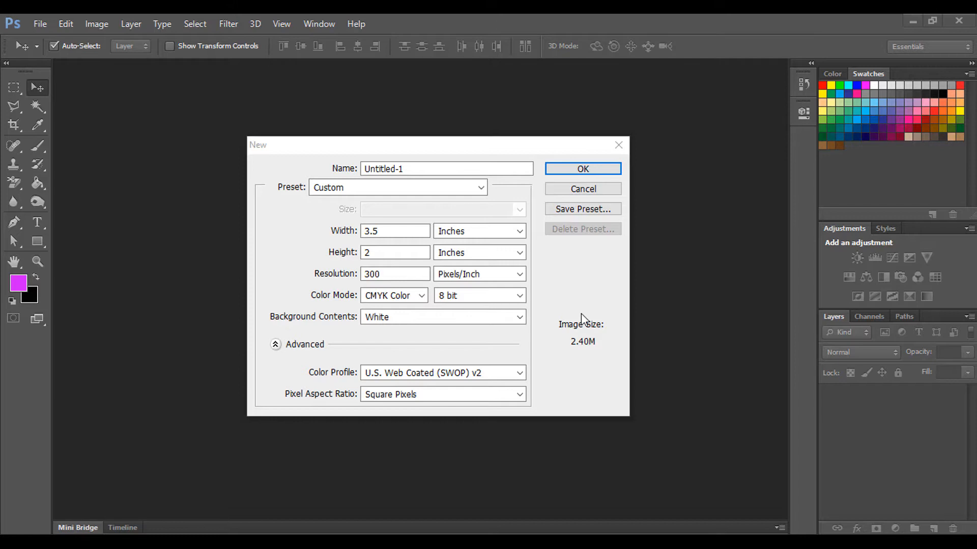
left_click(400, 231)
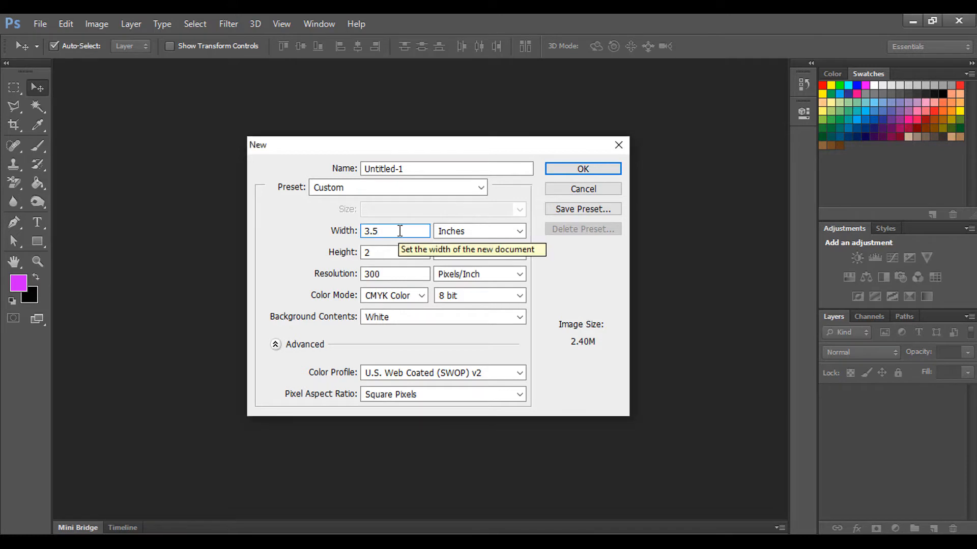
key("BackSpace")
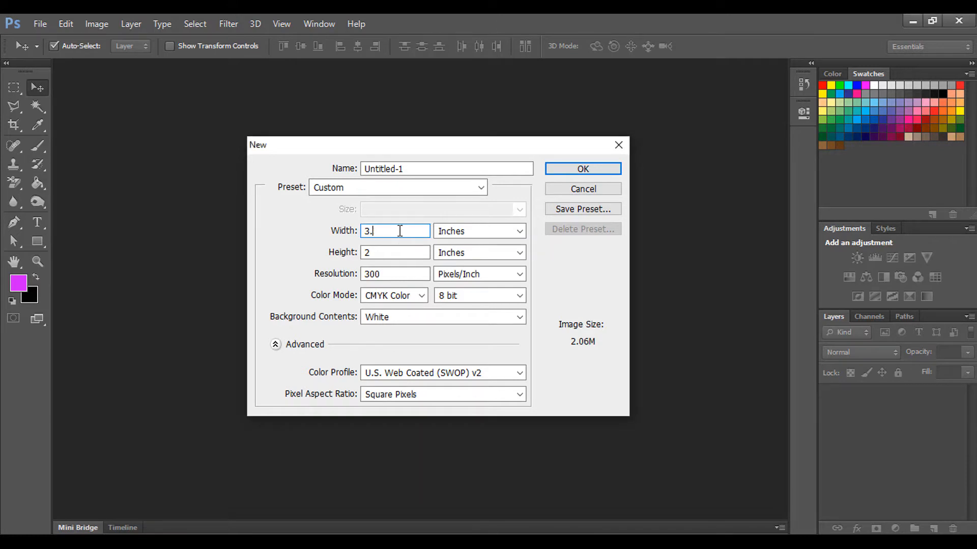
type("25")
left_click(416, 253)
key("BackSpace")
type("1.75")
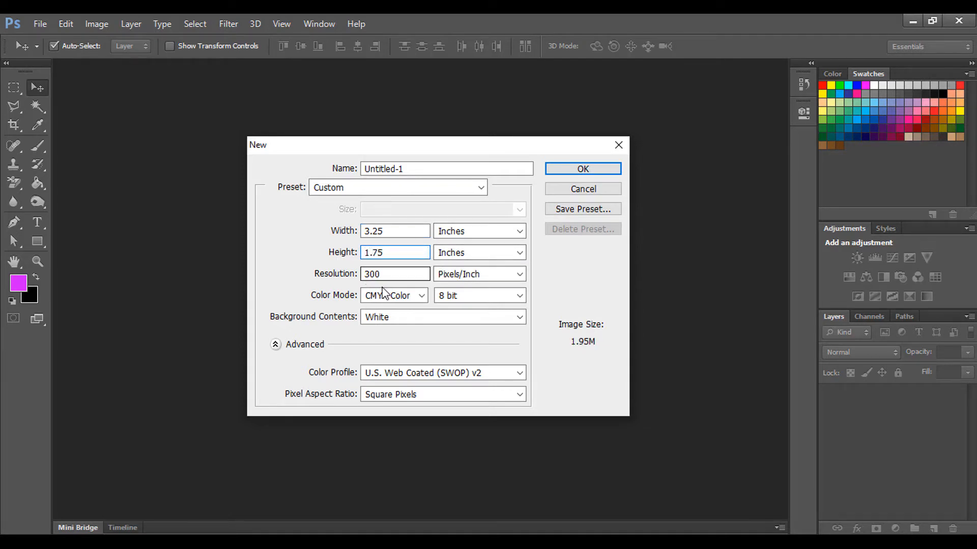
left_click(400, 272)
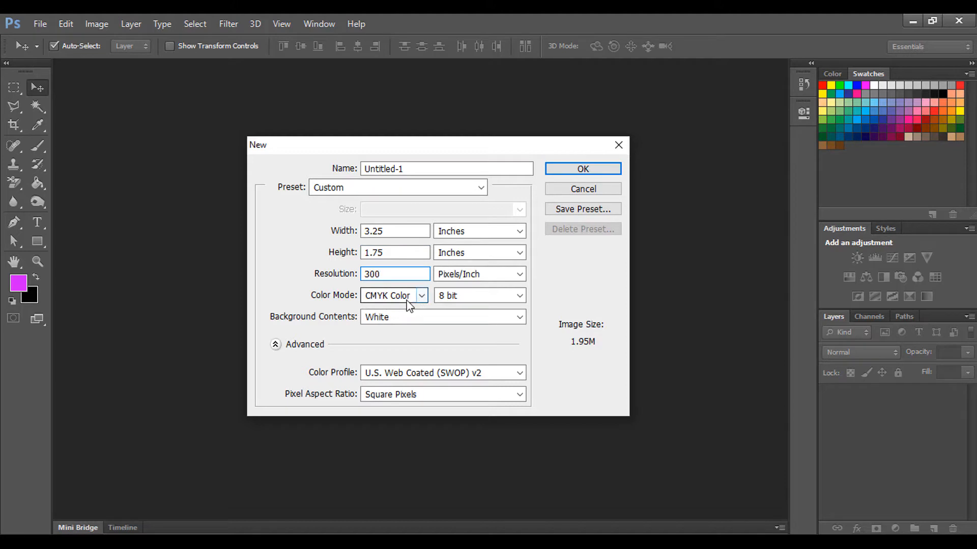
Step: Choose CMYK Color mode and name the document 'Business Card'
left_click(420, 296)
left_click(395, 346)
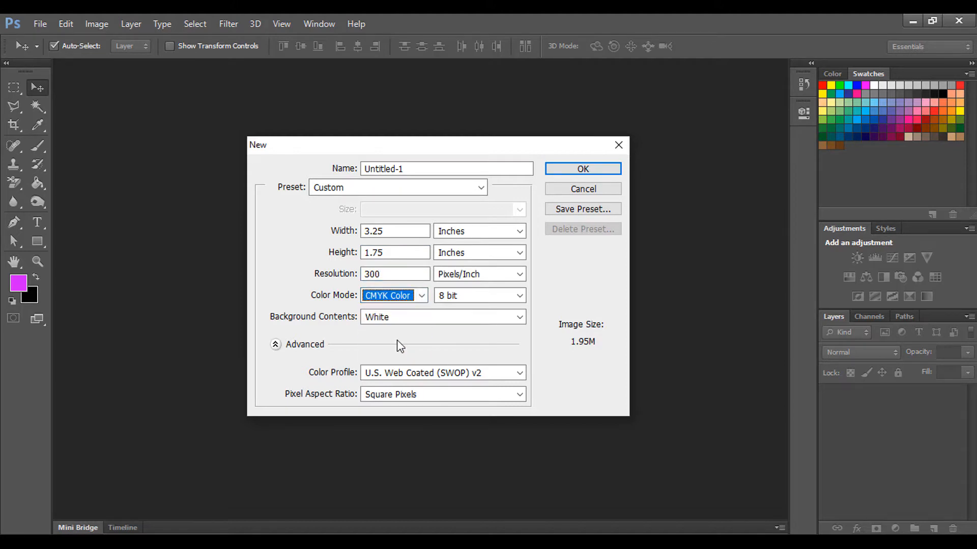
left_click(421, 295)
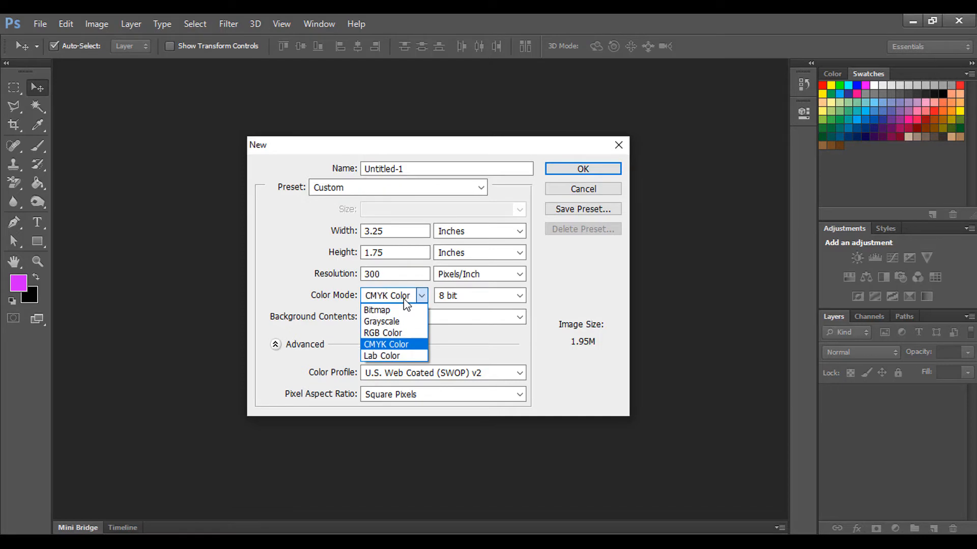
left_click(385, 345)
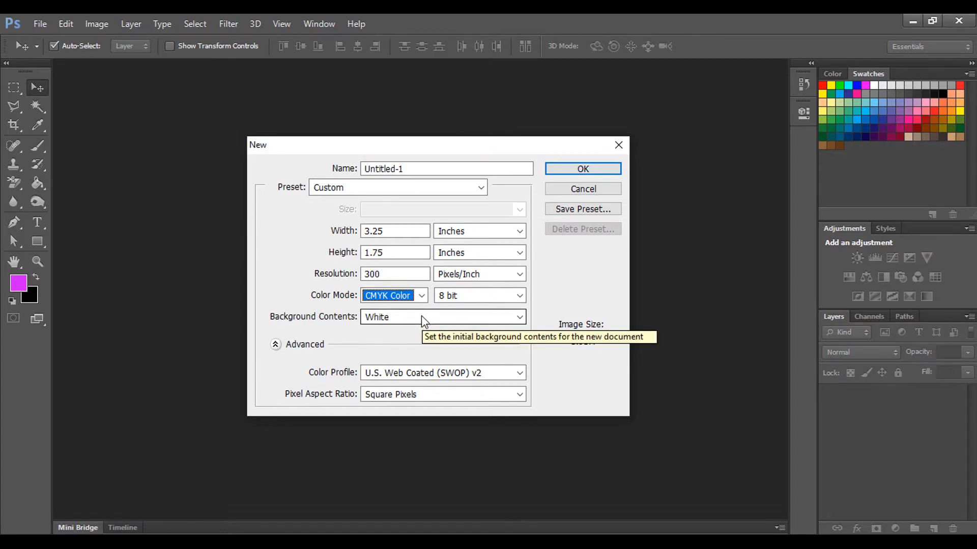
left_click(419, 169)
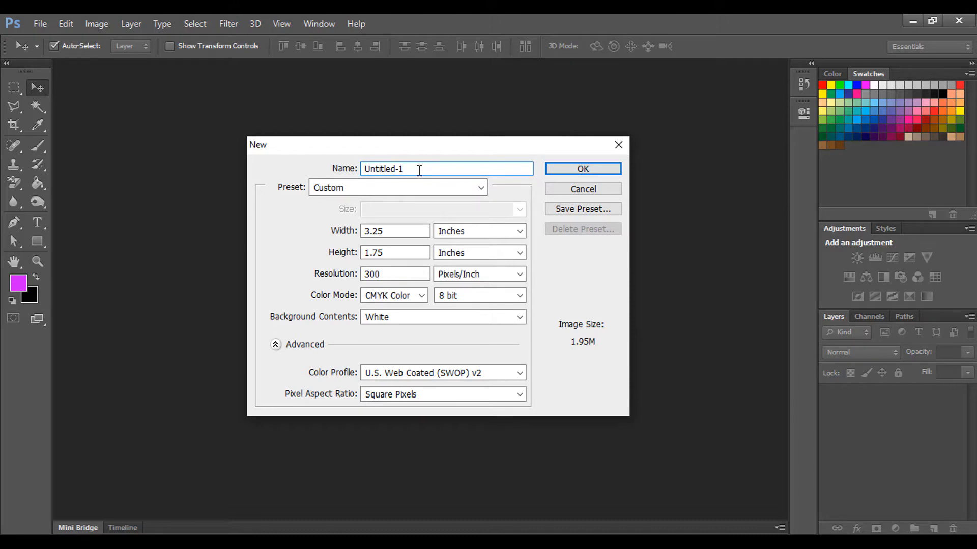
key("BackSpace")
key("BackSpace")
key("BackSpace")
key("BackSpace")
key("BackSpace")
key("BackSpace")
key("BackSpace")
key("BackSpace")
key("BackSpace")
key("BackSpace")
type("Business Card")
Step: Create the document and drag guides along the card's top, bottom and side edges
left_click(582, 169)
scroll(486, 244, "down", 3)
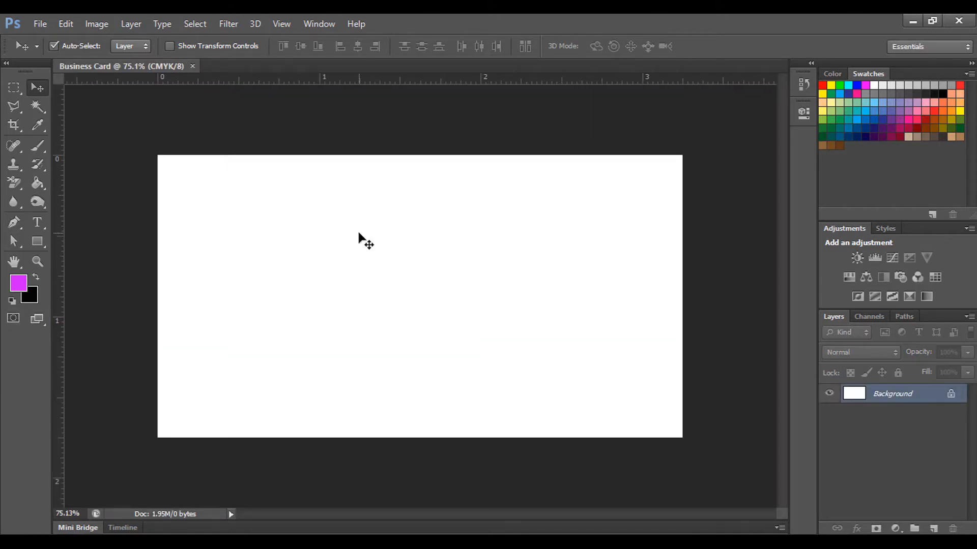
left_click_drag(390, 81, 395, 155)
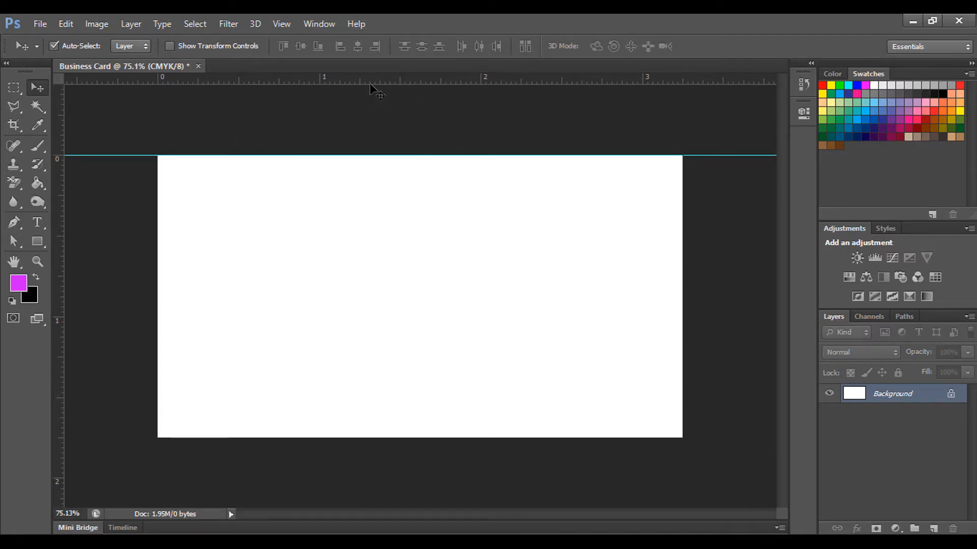
left_click_drag(375, 81, 383, 437)
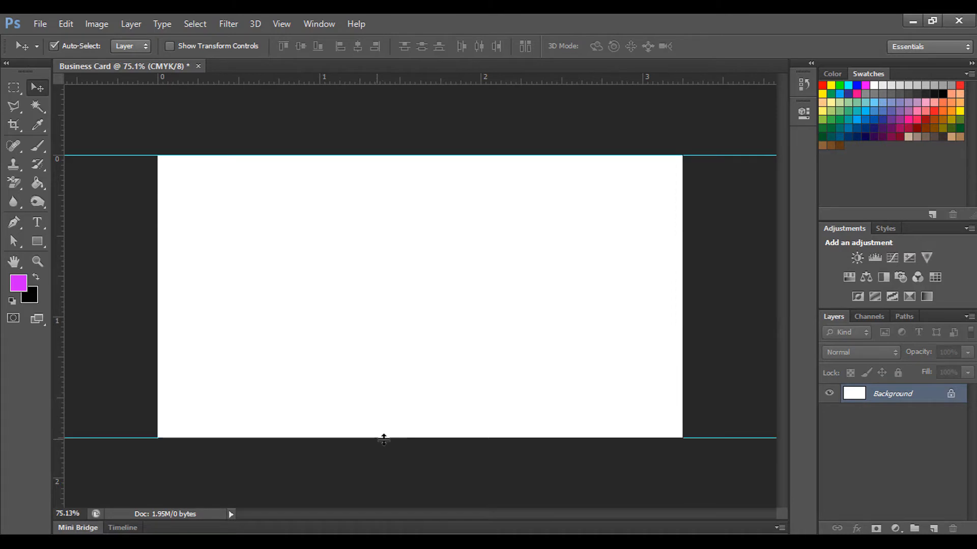
left_click_drag(63, 297, 683, 326)
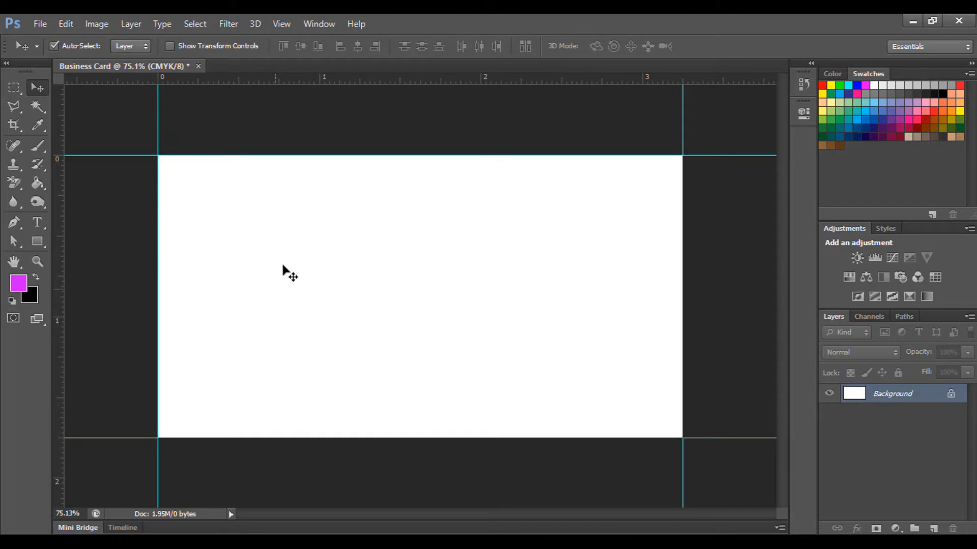
Step: Enlarge the canvas to 3.5 × 2 inches with Relative unchecked
left_click(96, 24)
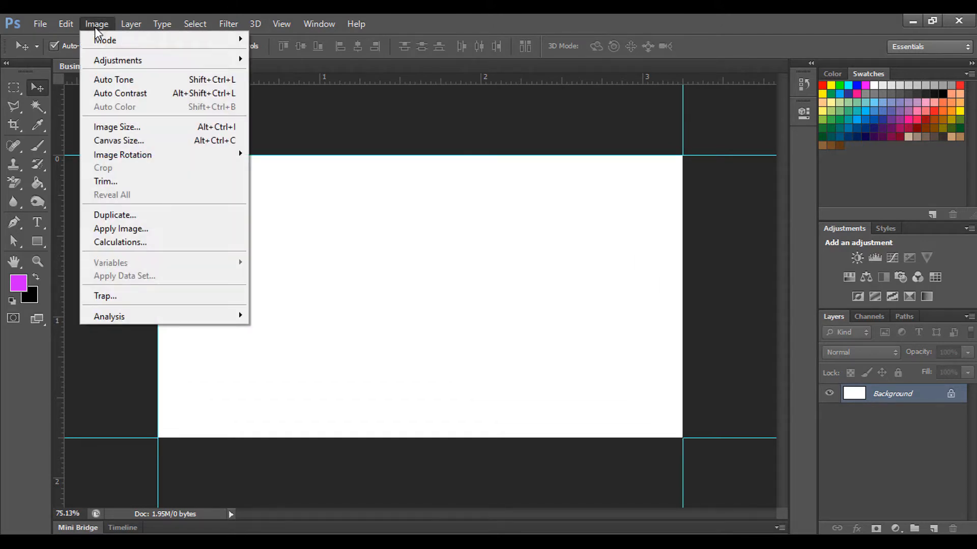
left_click(126, 144)
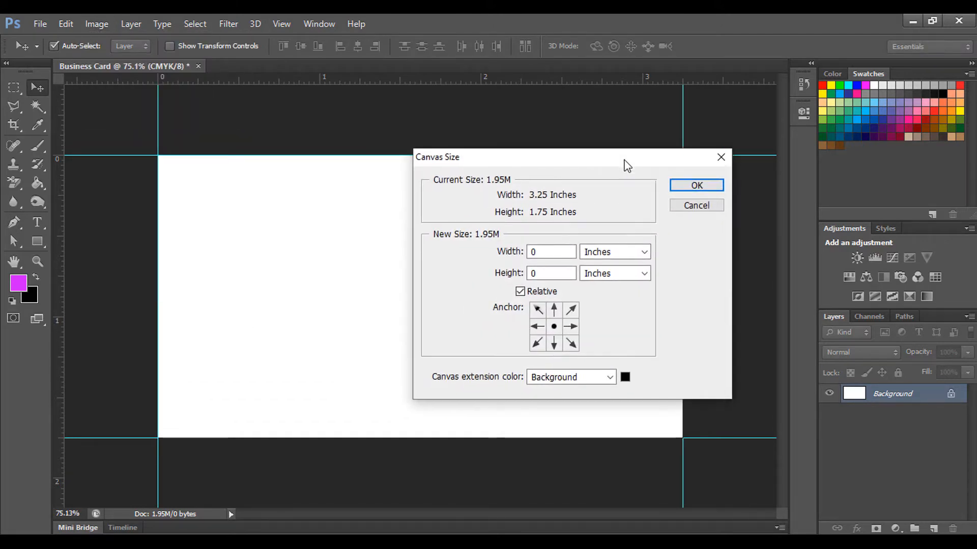
left_click(563, 250)
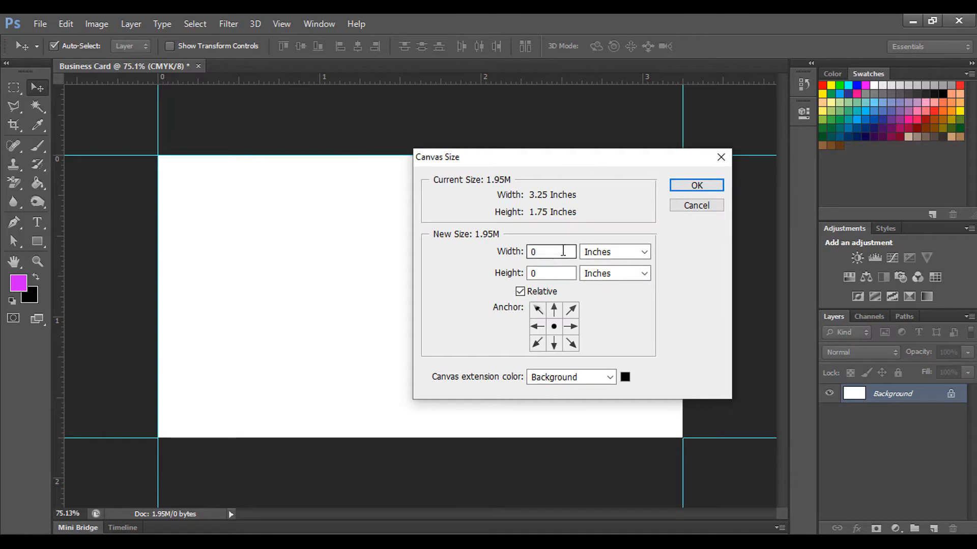
left_click(520, 292)
left_click(560, 252)
key("BackSpace")
key("BackSpace")
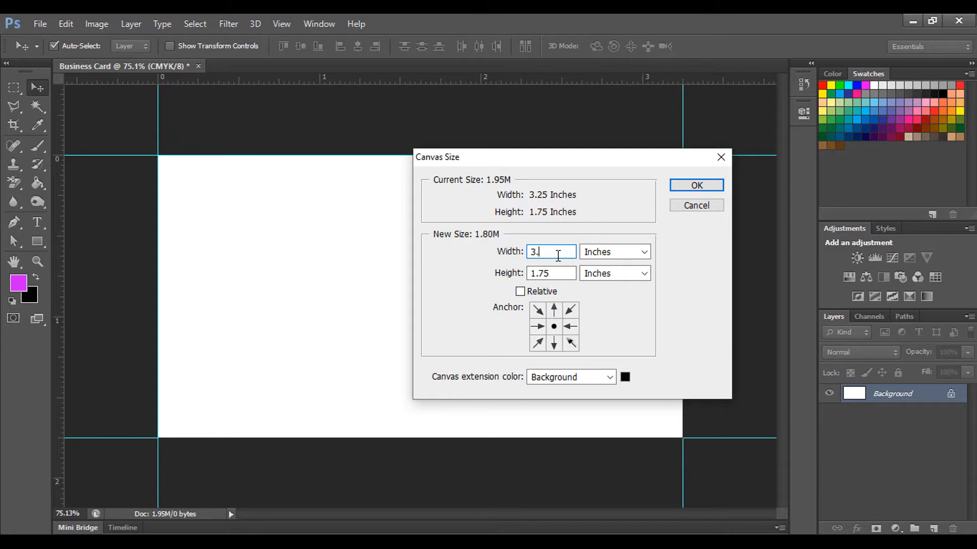
type("5")
key("Tab")
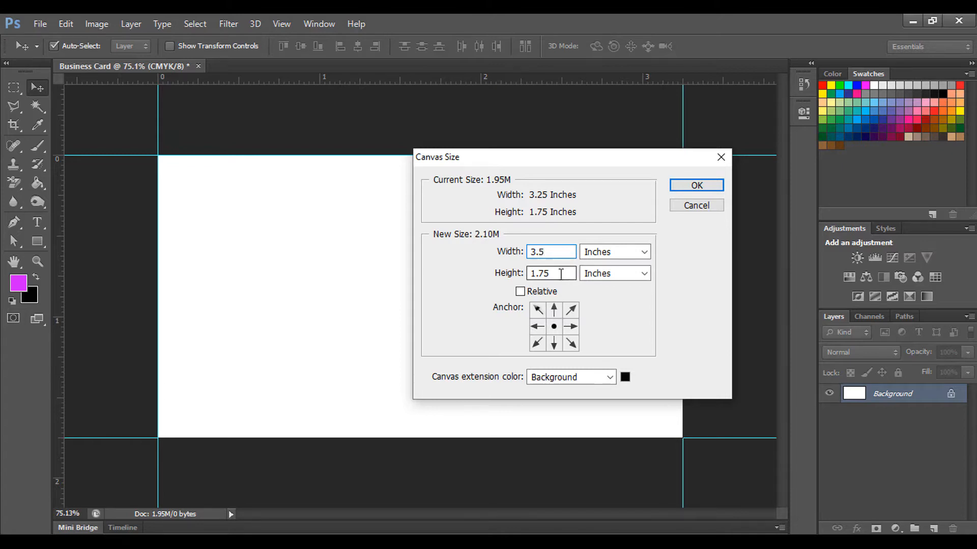
type("2")
left_click(697, 185)
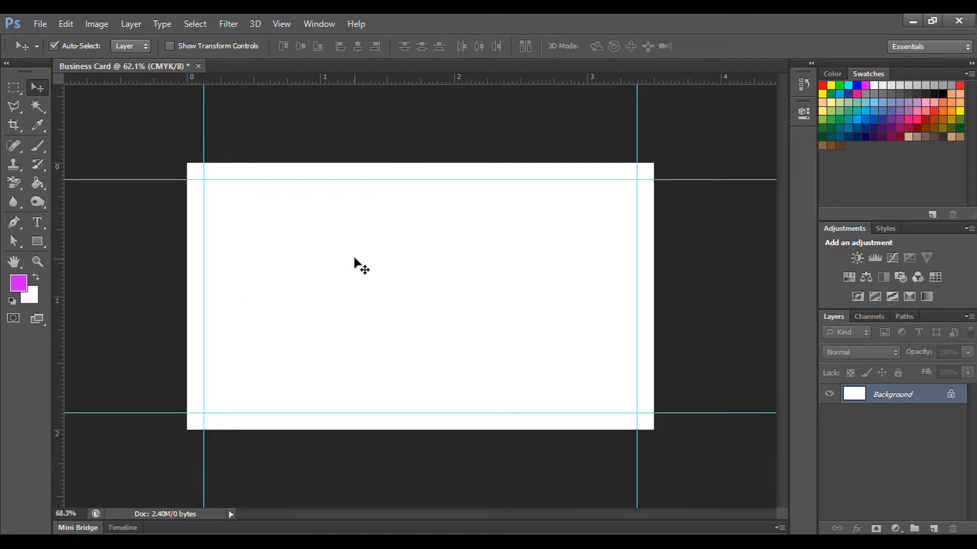
Step: Add guides at the enlarged canvas's new top, bottom and side edges
scroll(356, 265, "up", 1)
left_click_drag(386, 81, 381, 149)
left_click_drag(347, 80, 345, 442)
left_click_drag(58, 283, 671, 275)
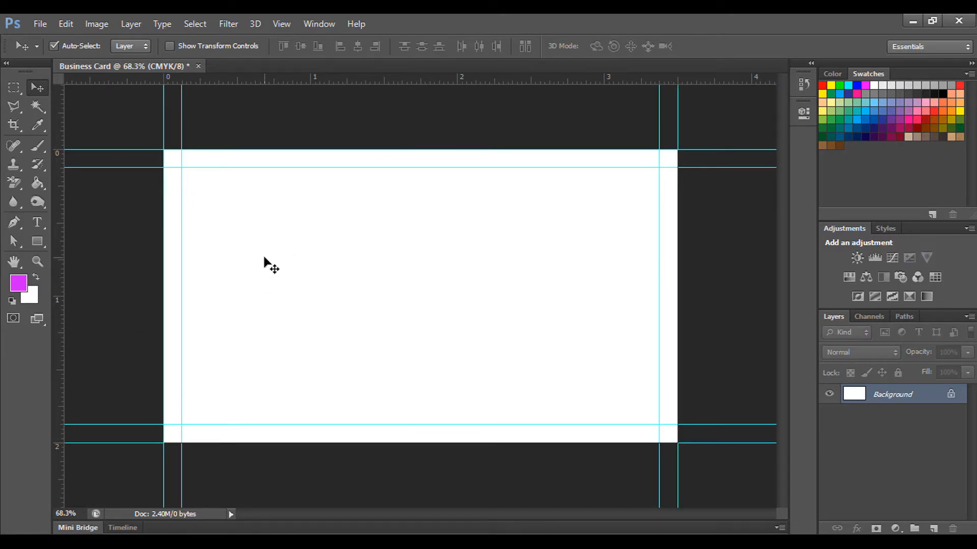
scroll(431, 262, "up", 2)
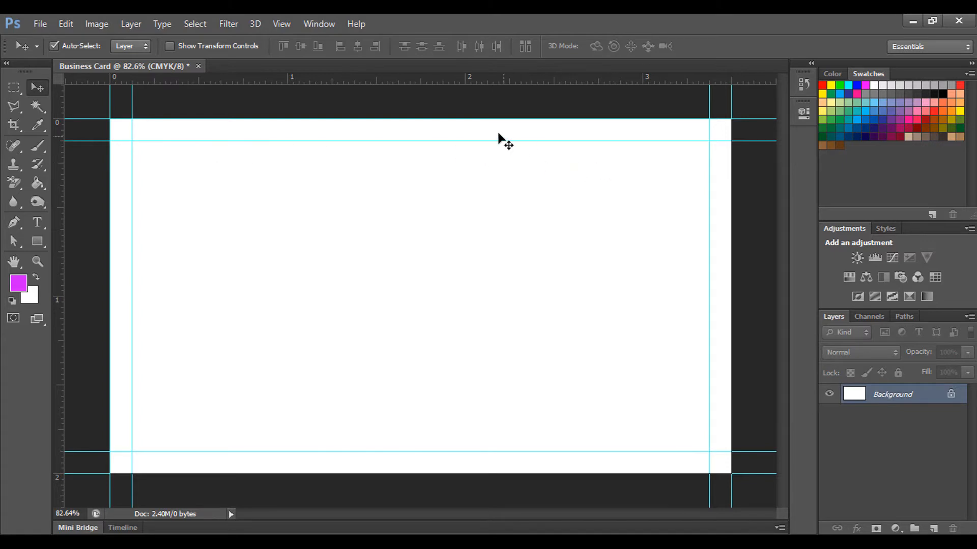
scroll(465, 239, "down", 2)
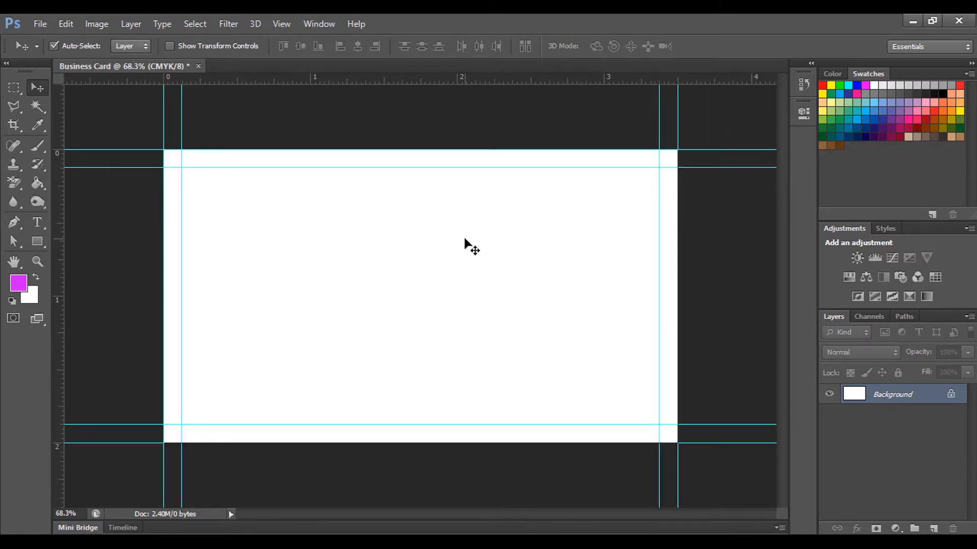
left_click(96, 23)
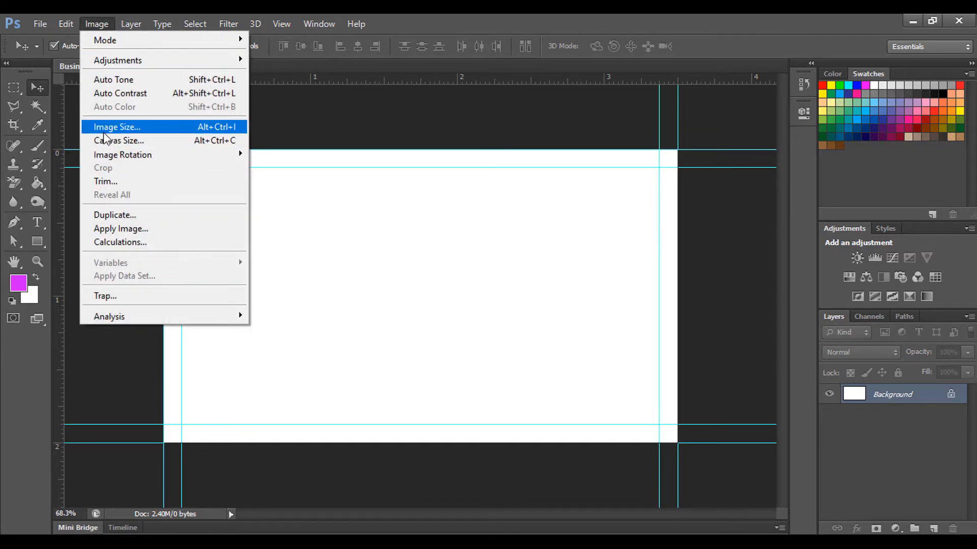
left_click(129, 141)
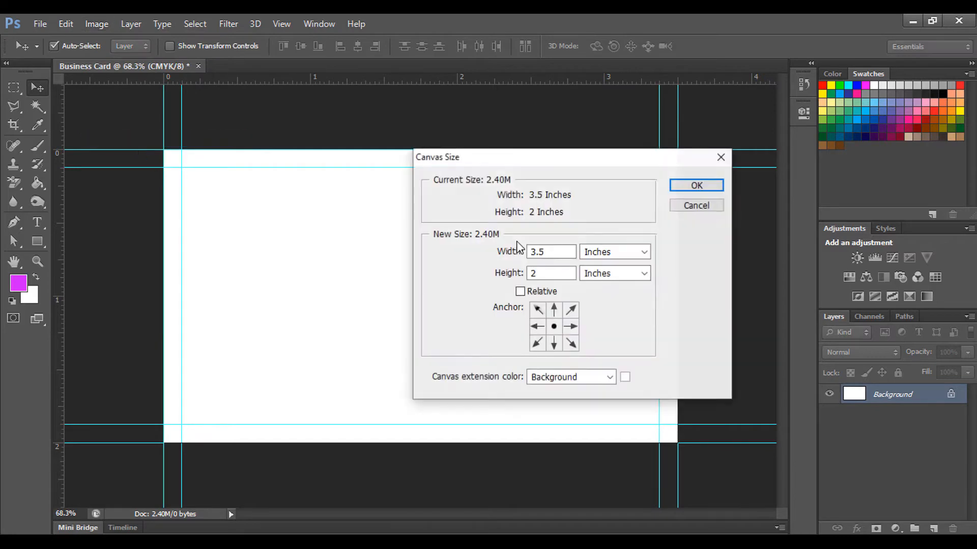
left_click(556, 274)
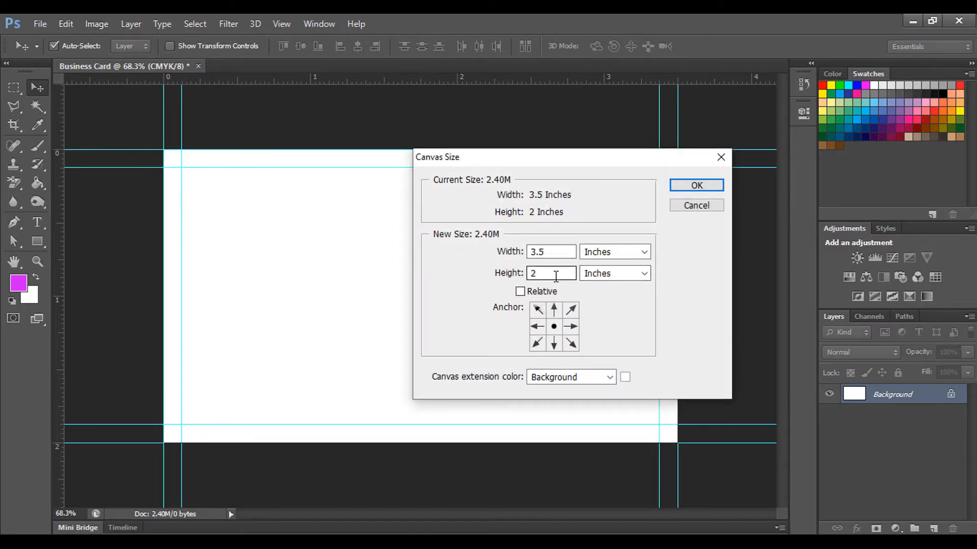
left_click(550, 253)
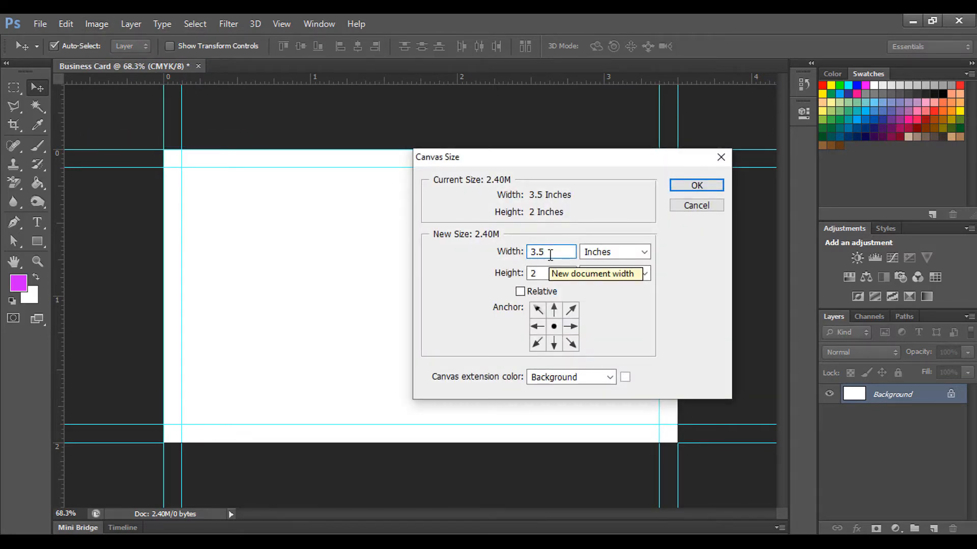
key("BackSpace")
type("75")
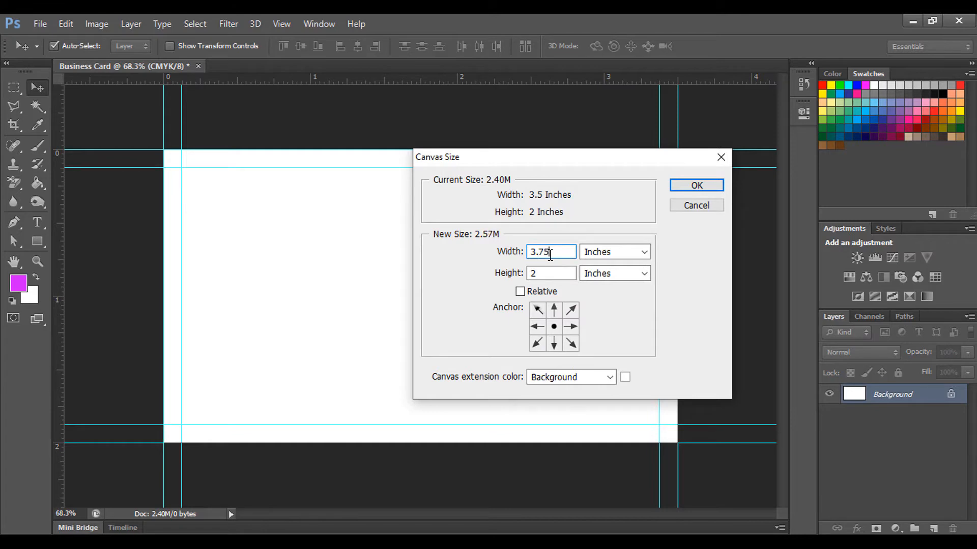
left_click(568, 273)
type(".25")
left_click(688, 185)
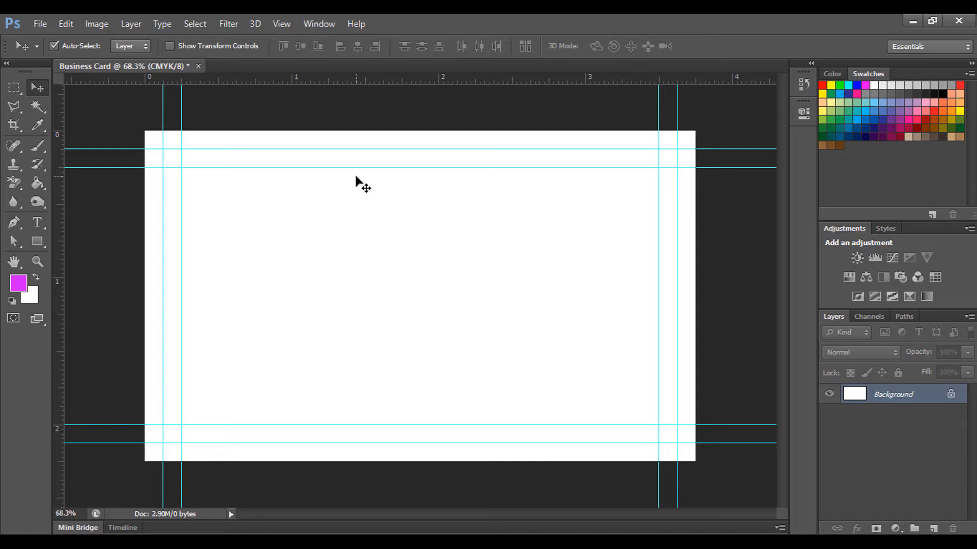
scroll(407, 224, "up", 1)
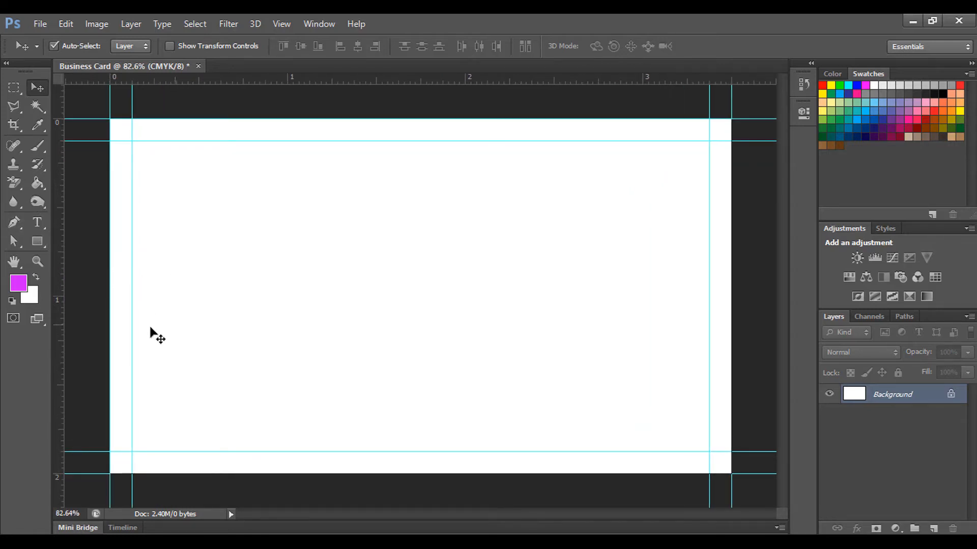
Step: Set the background colour to near-black #040005 (C74 M69 Y64 K87)
left_click(28, 298)
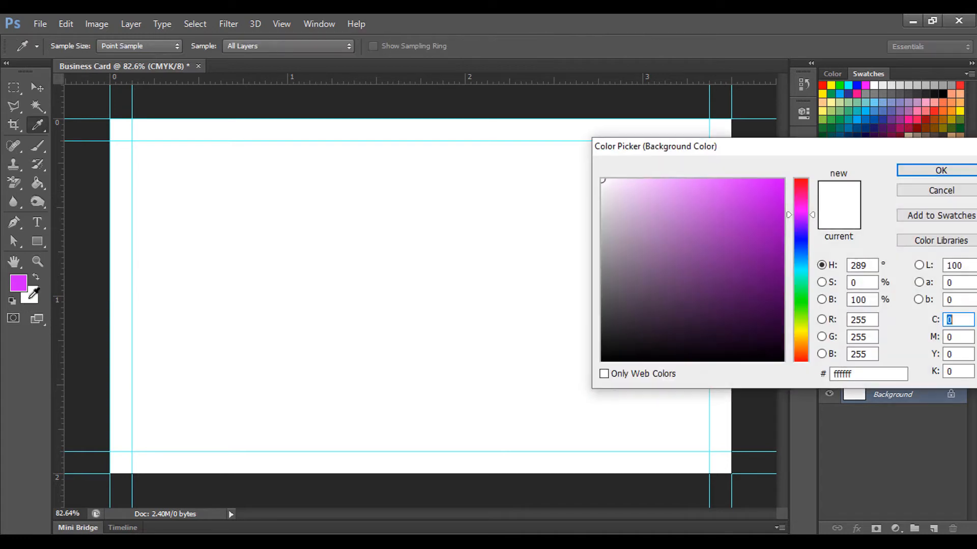
left_click(655, 358)
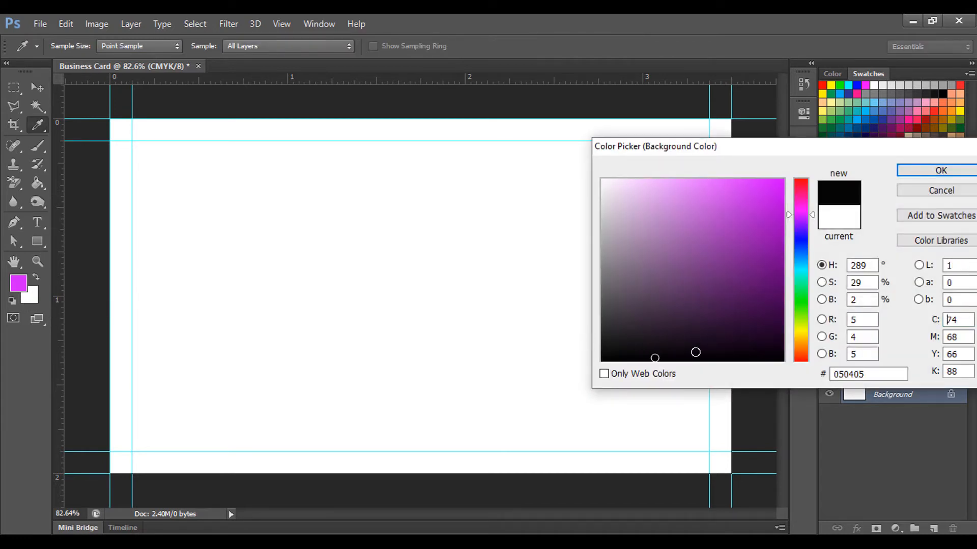
left_click(784, 357)
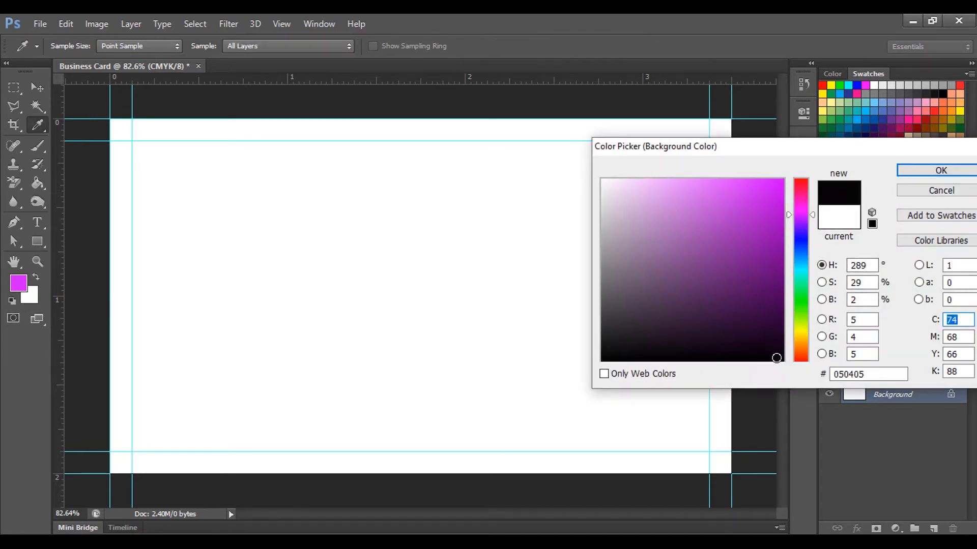
left_click(939, 170)
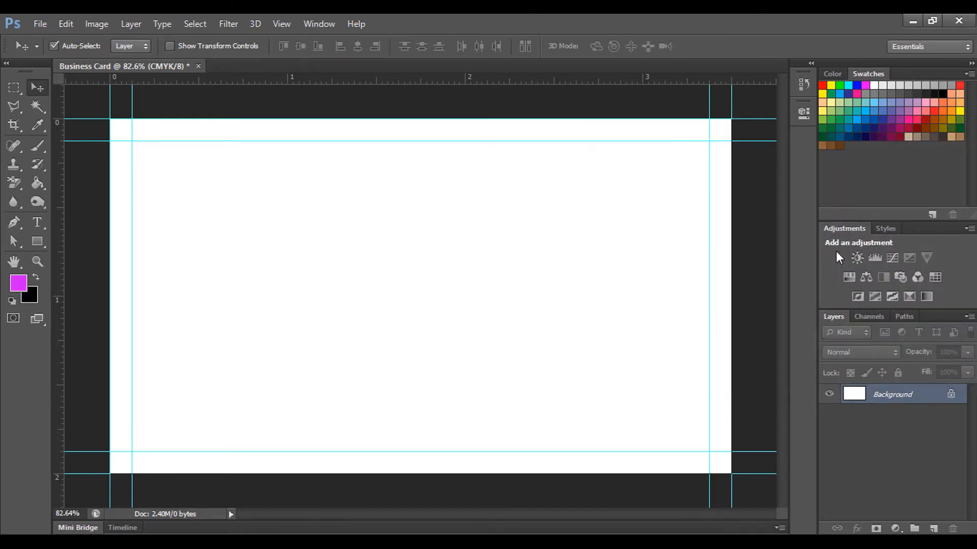
Step: Fill the card near-black and draw a rectangle over its lower-left area
key("ctrl+BackSpace")
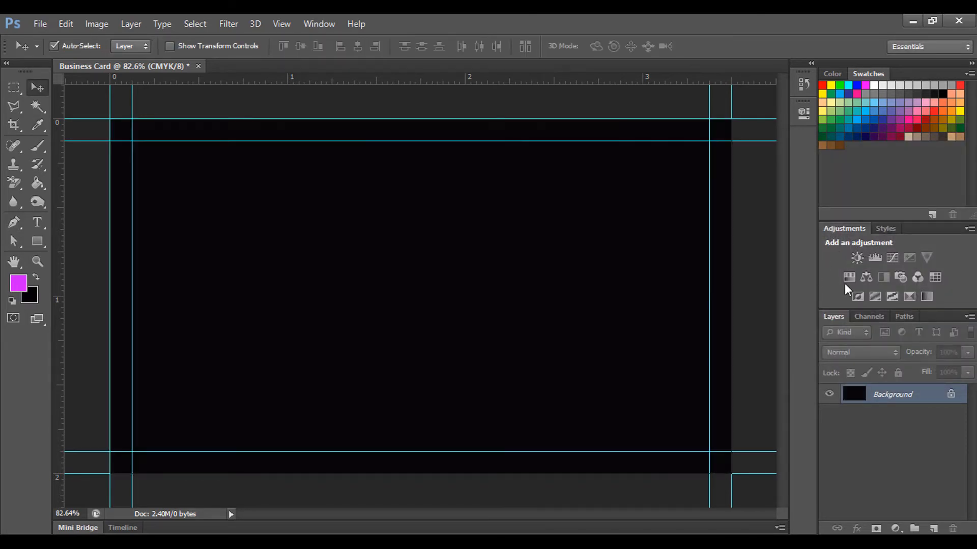
left_click(38, 243)
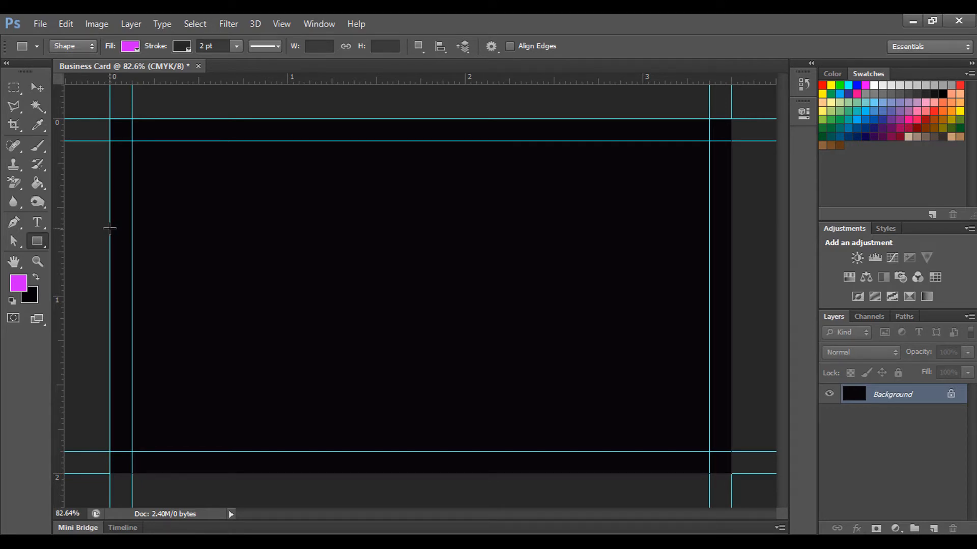
left_click_drag(109, 229, 384, 473)
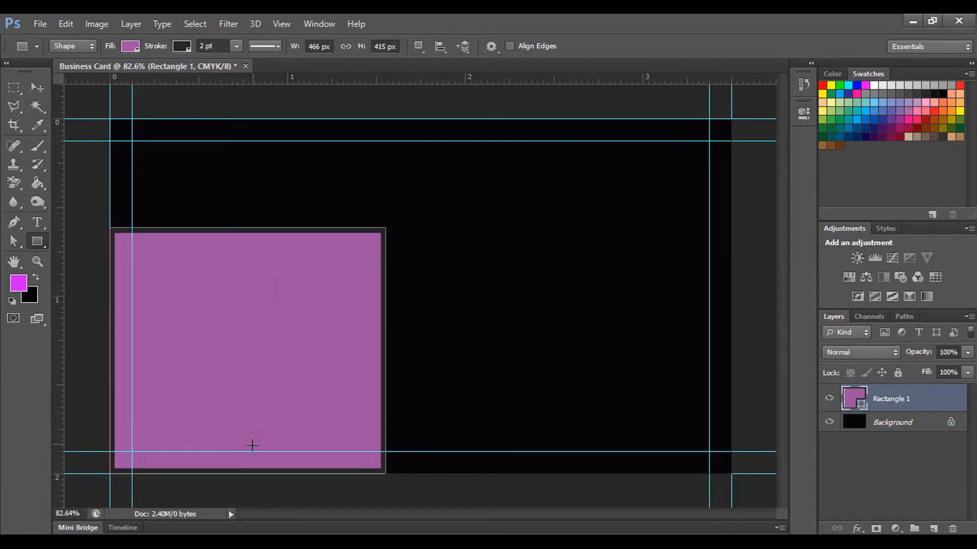
Step: Give the rectangle no stroke and a yellow fill
left_click(184, 46)
left_click(122, 74)
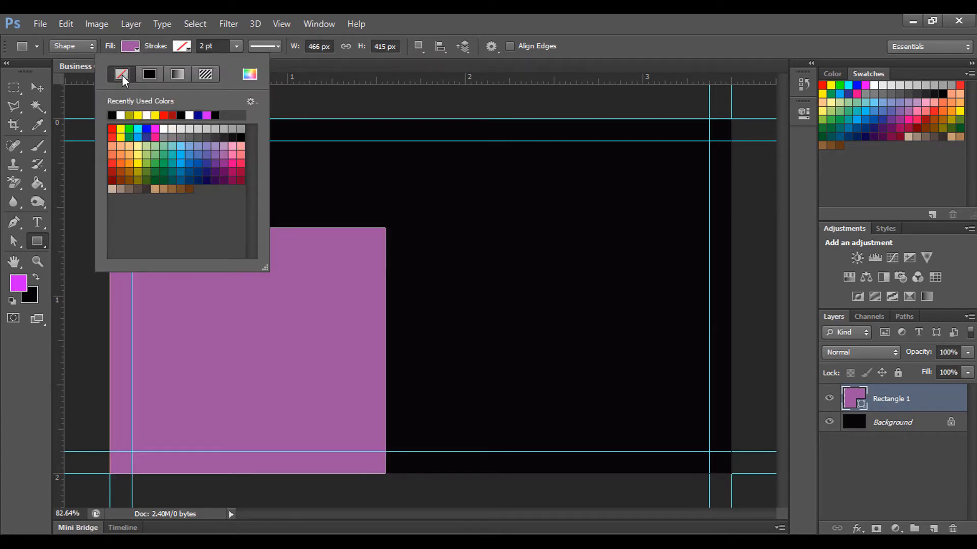
left_click(187, 45)
left_click(132, 47)
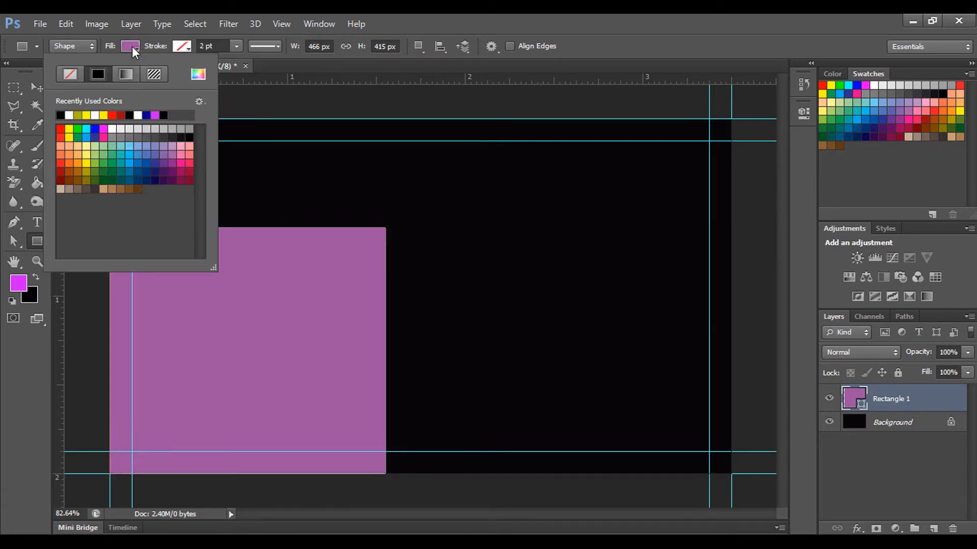
left_click(69, 130)
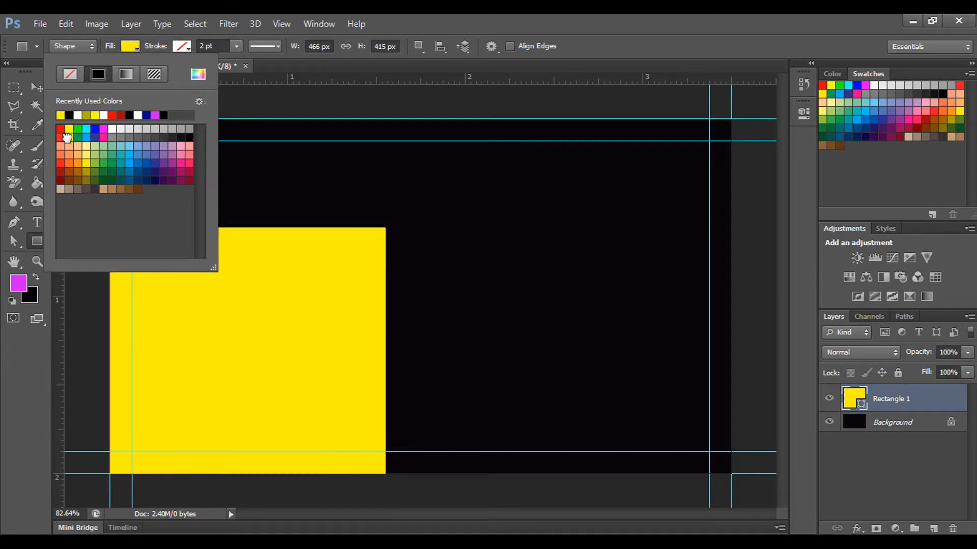
left_click(133, 47)
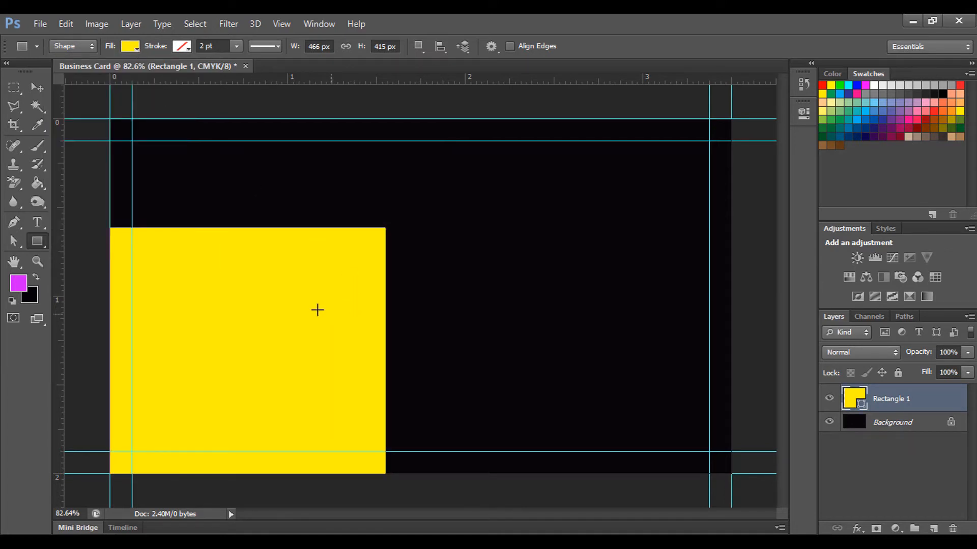
left_click(35, 89)
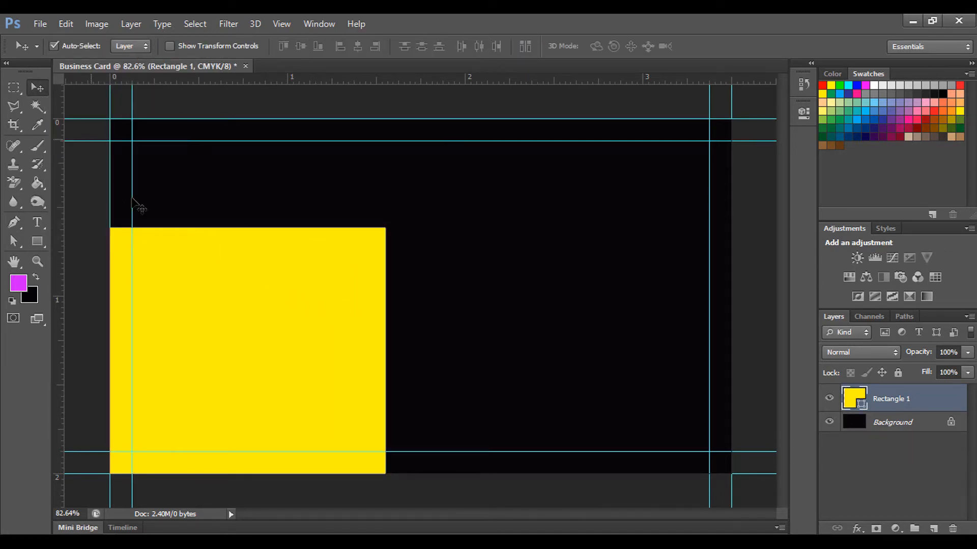
Step: Distort the yellow rectangle into a diagonal stripe from the left edge to the bottom edge
key("ctrl+t")
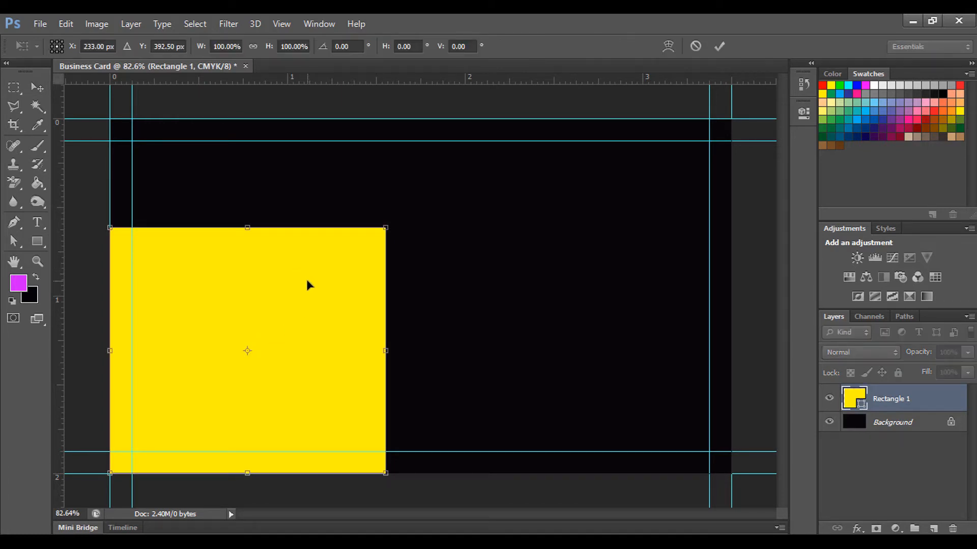
right_click(273, 272)
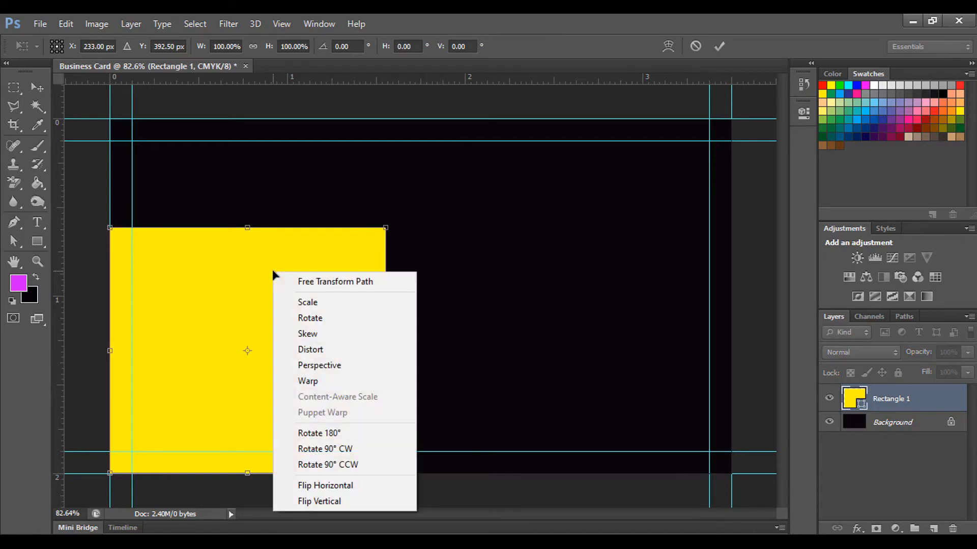
left_click(330, 356)
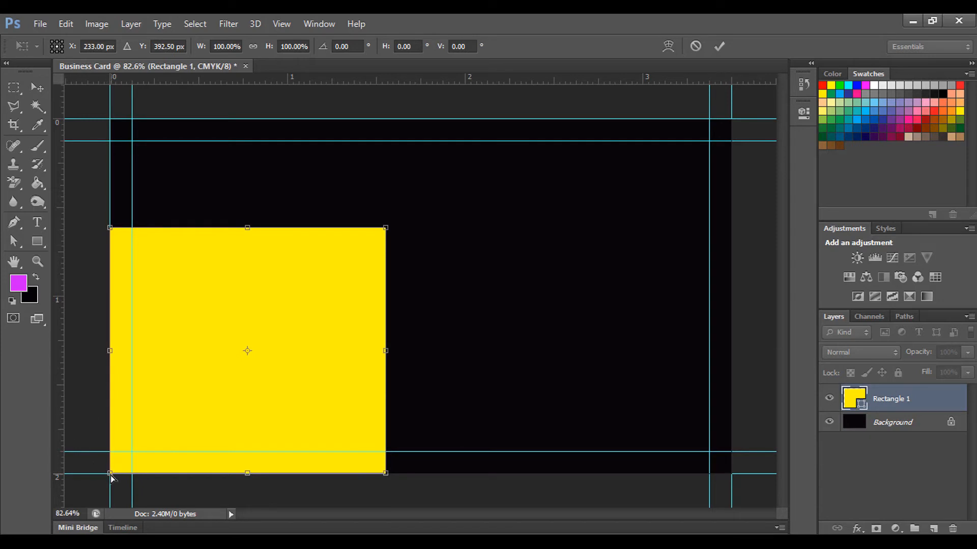
left_click_drag(110, 474, 110, 252)
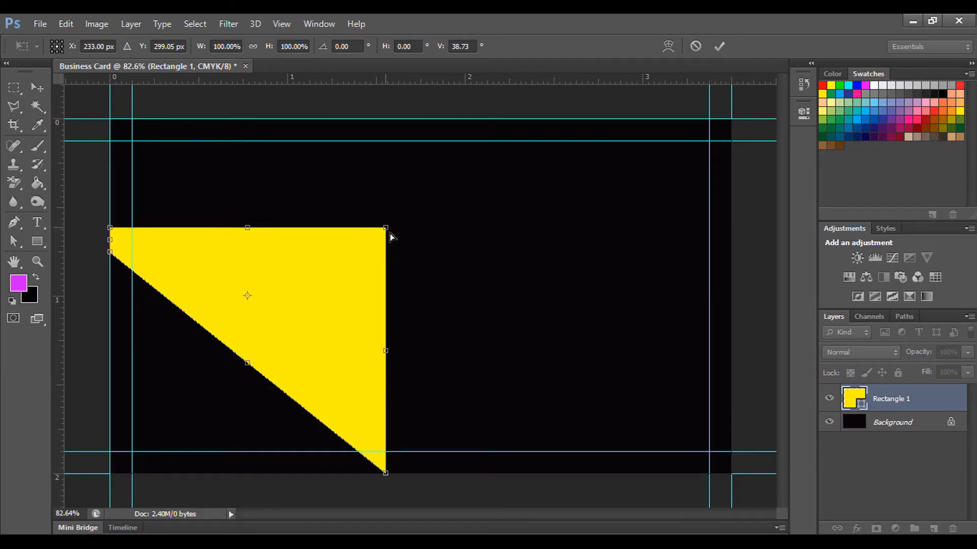
left_click_drag(391, 235, 422, 474)
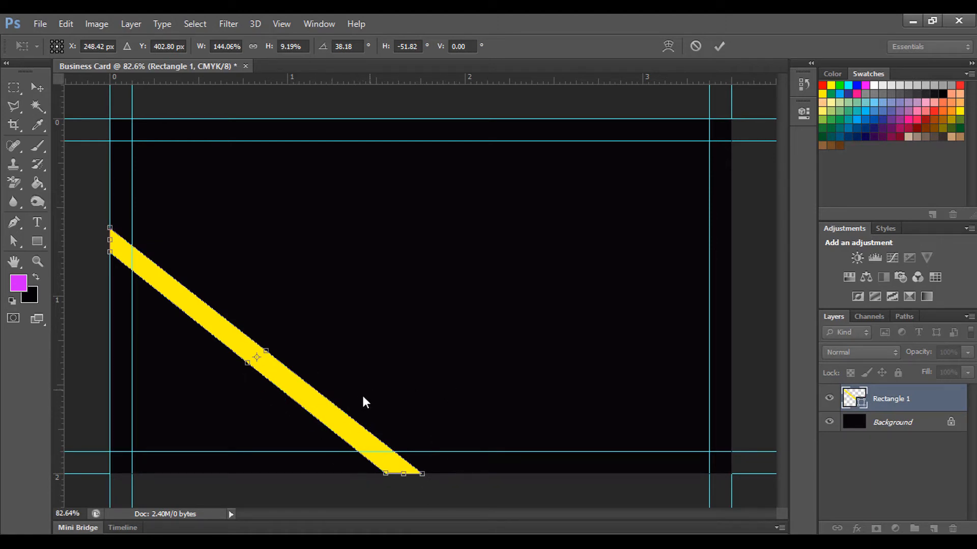
key("Return")
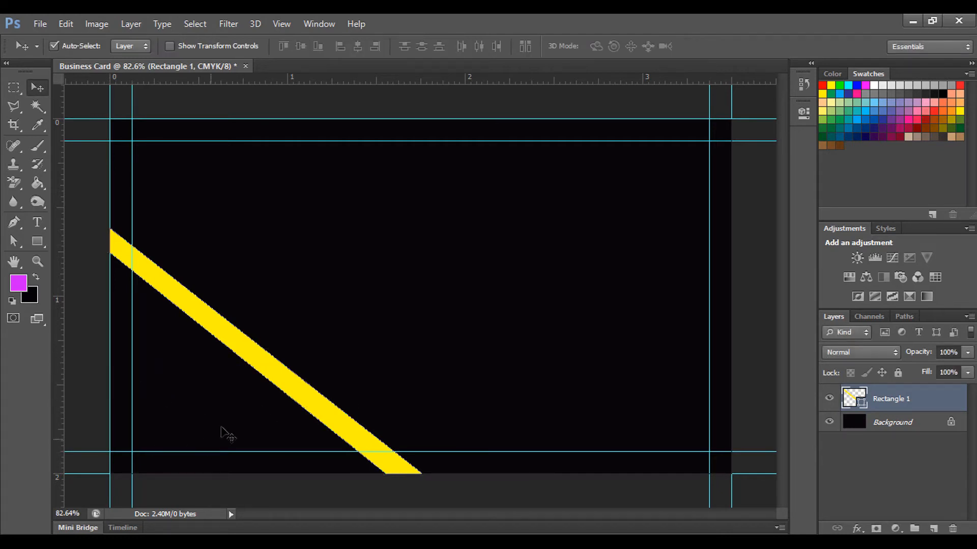
Step: Draw a second rectangle in the lower-left corner filled pale off-white #efeee5
left_click(37, 240)
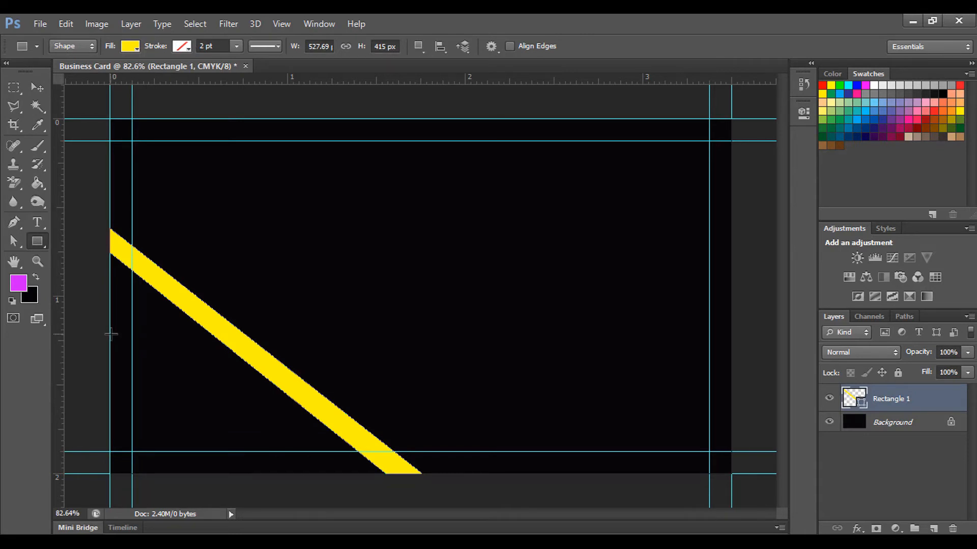
left_click_drag(111, 334, 263, 473)
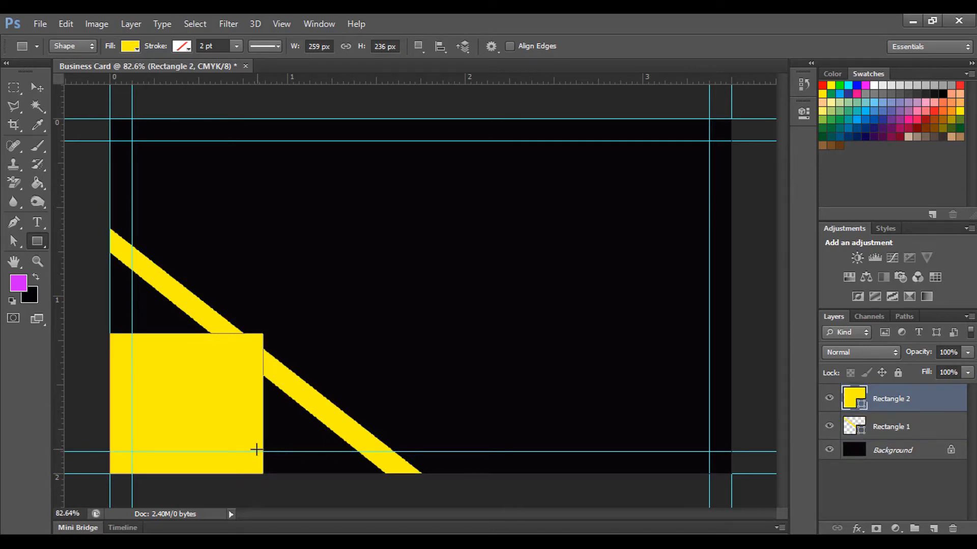
left_click(130, 46)
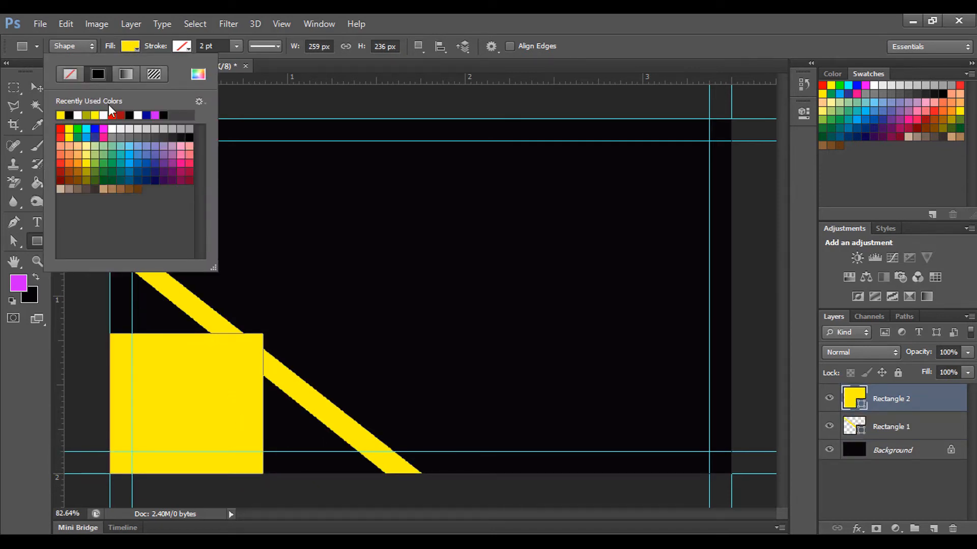
left_click(198, 74)
left_click(611, 206)
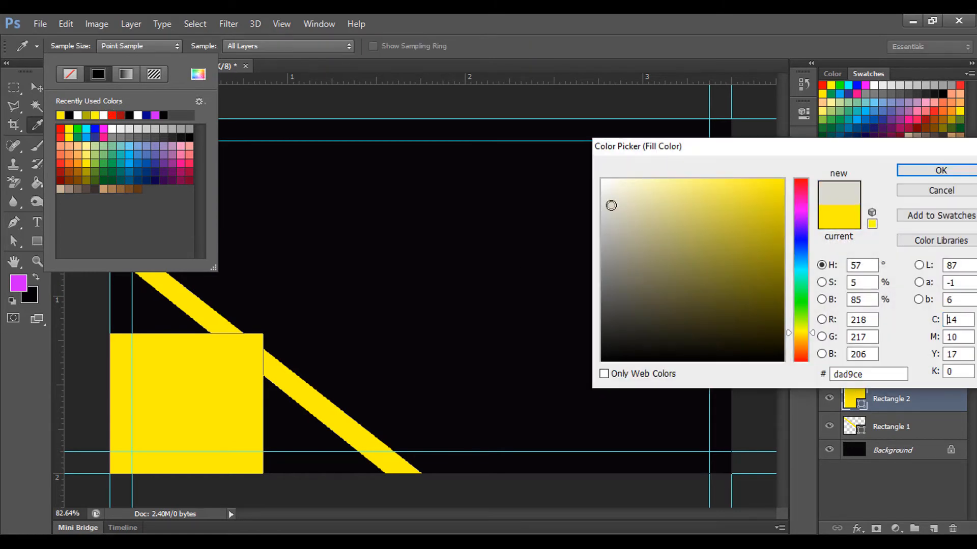
left_click_drag(610, 204, 609, 191)
left_click(901, 173)
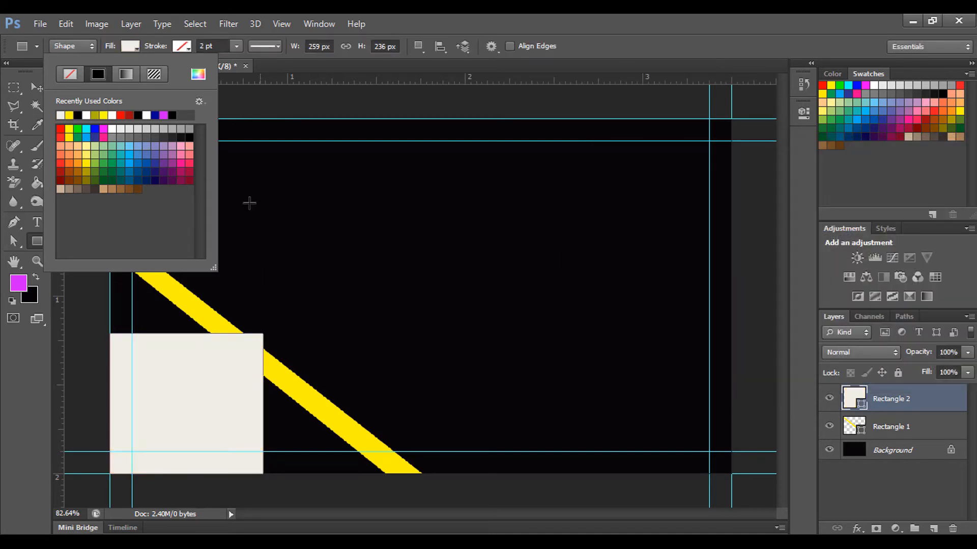
left_click(130, 45)
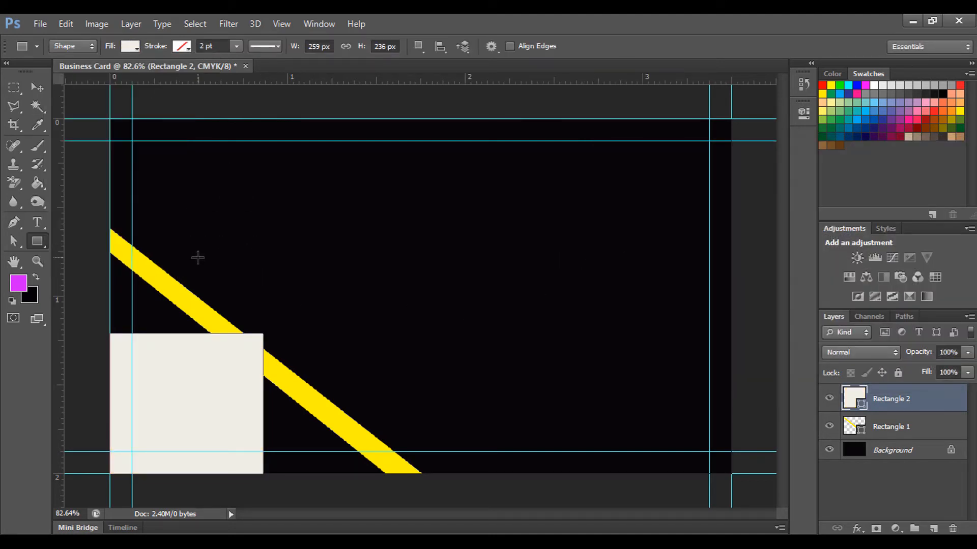
key("ctrl+t")
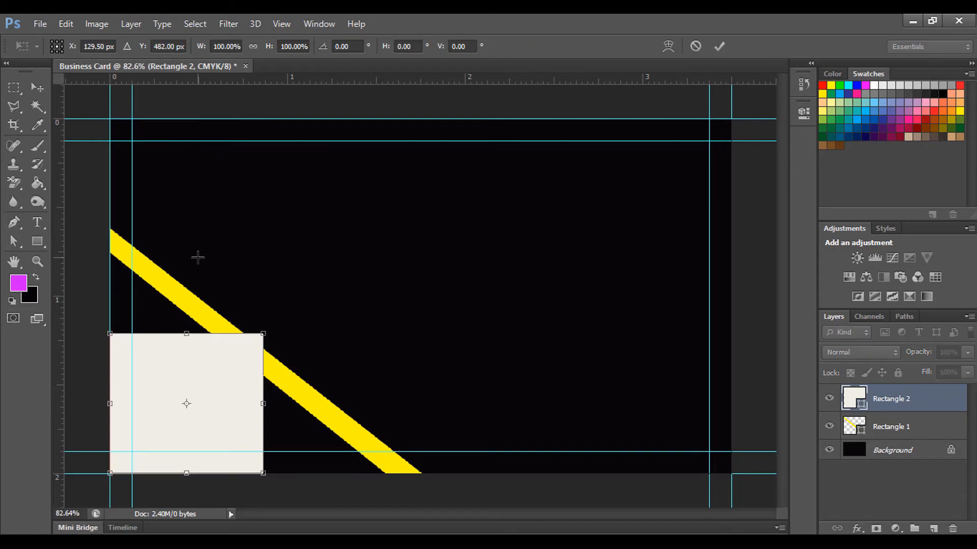
Step: Distort the off-white square into a right triangle whose slanted edge parallels the yellow stripe
right_click(198, 378)
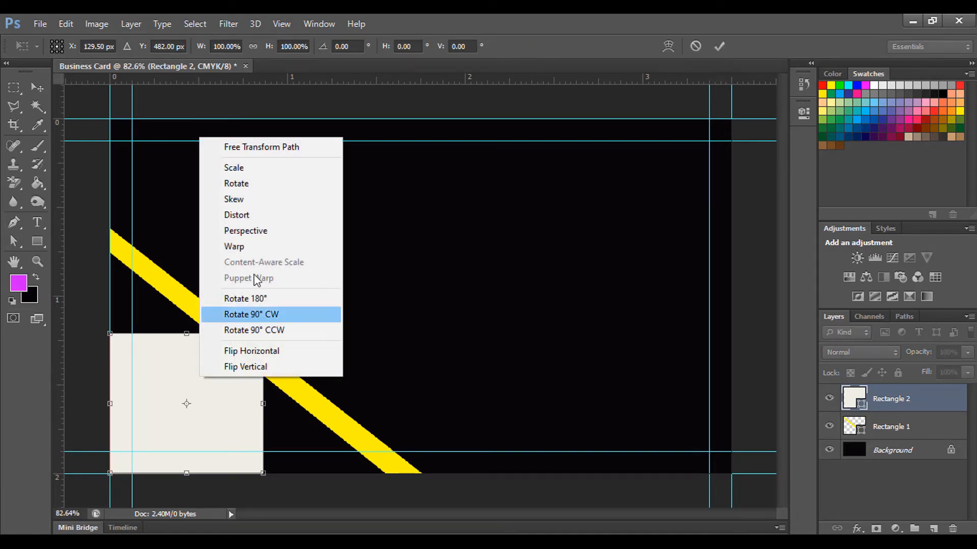
left_click(261, 214)
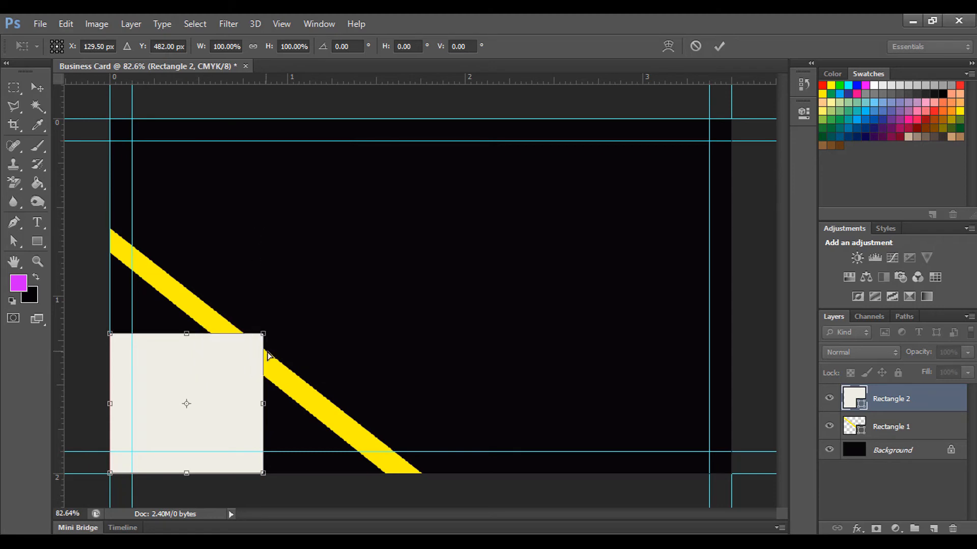
left_click_drag(264, 336, 200, 412)
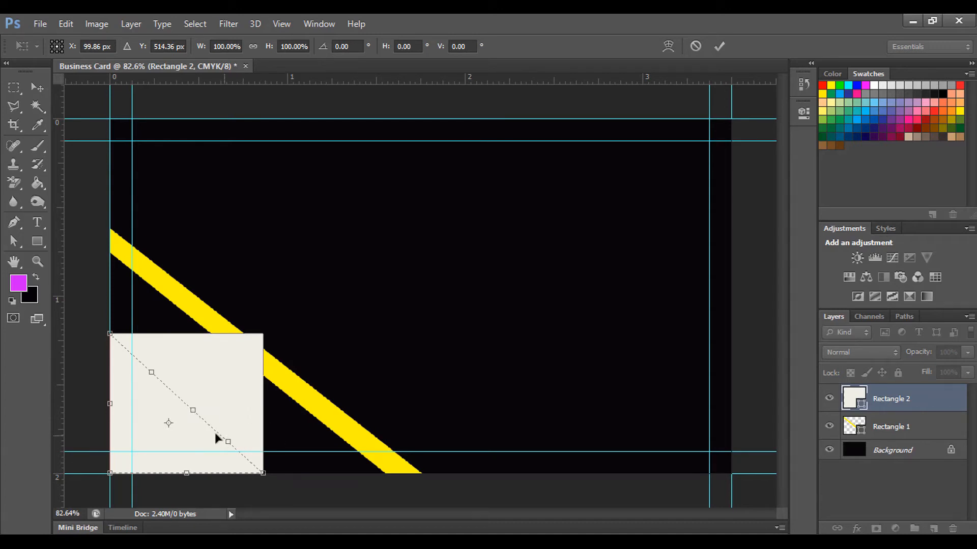
left_click_drag(263, 473, 304, 474)
left_click_drag(194, 411, 209, 405)
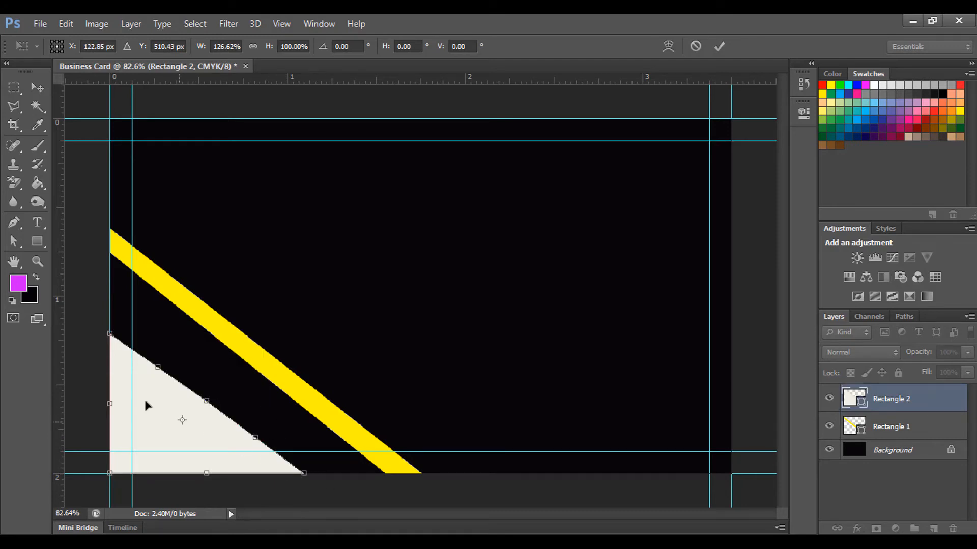
left_click_drag(110, 334, 111, 322)
left_click_drag(300, 474, 311, 473)
left_click_drag(208, 405, 211, 400)
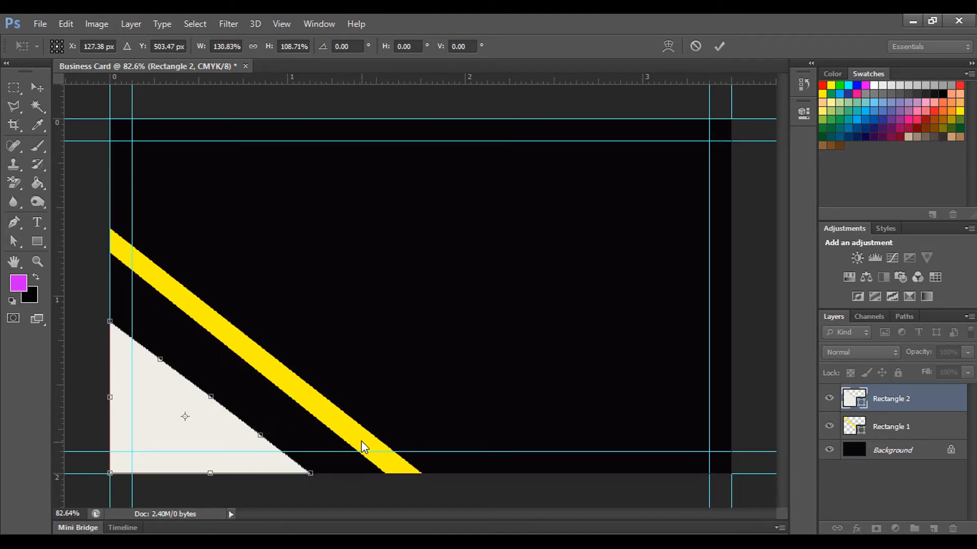
key("Return")
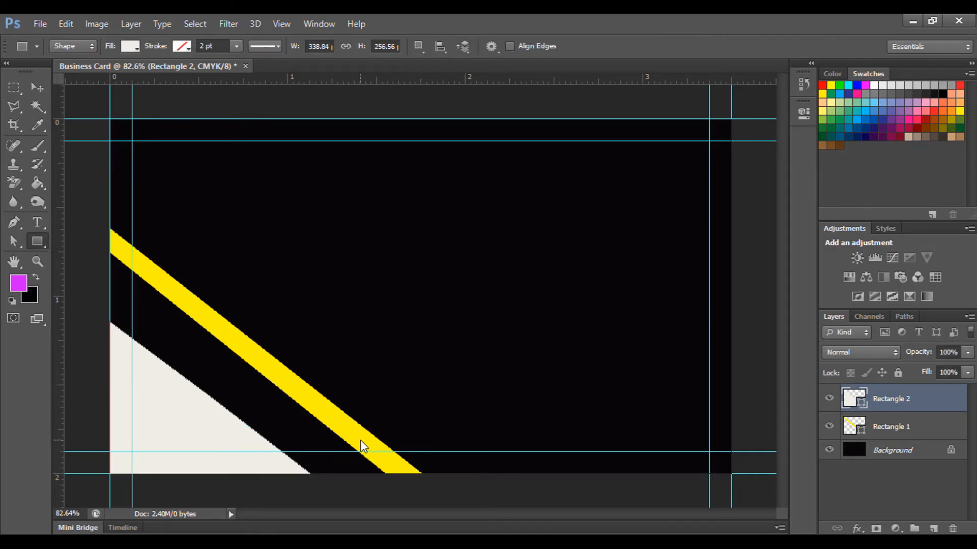
scroll(252, 365, "down", 2)
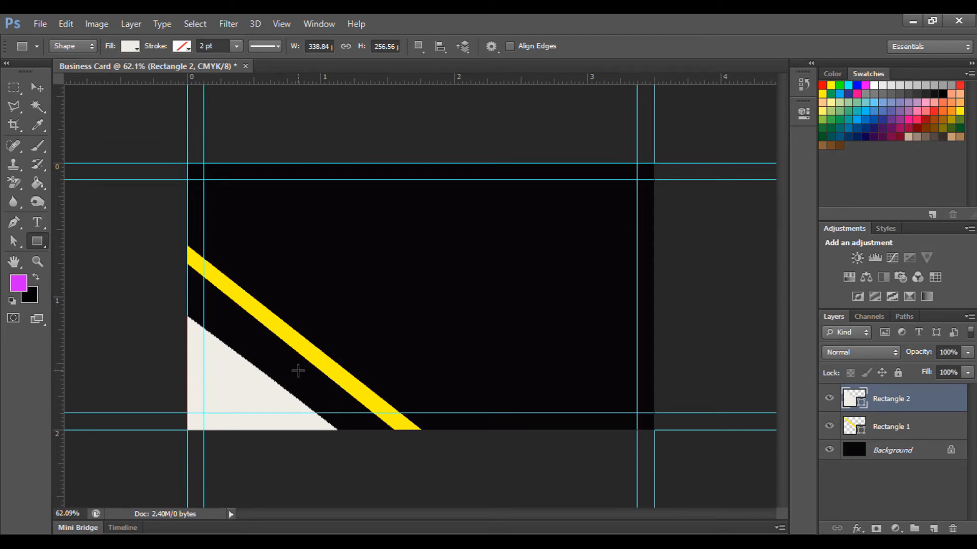
Step: Type the academy name in white near the card's top left
left_click(37, 222)
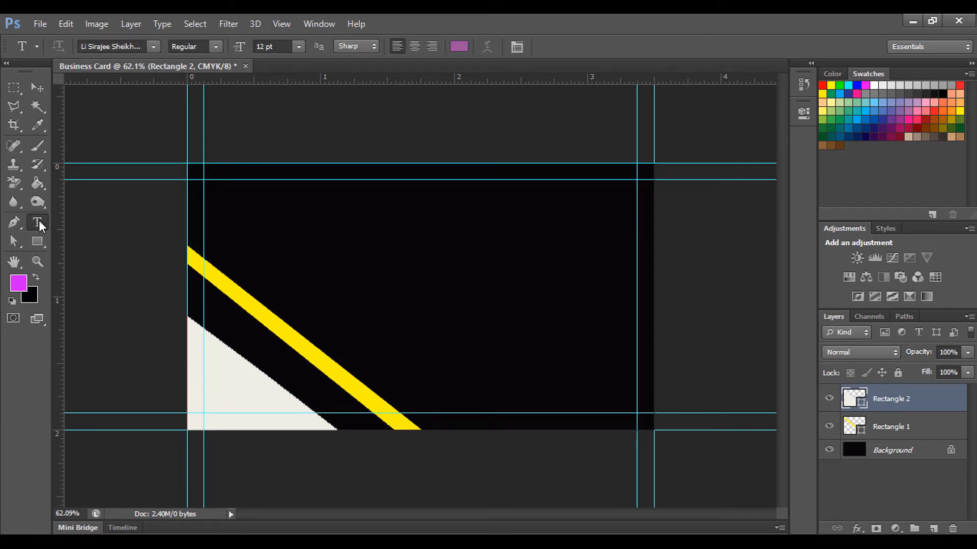
left_click(215, 191)
type("Tareq Aca")
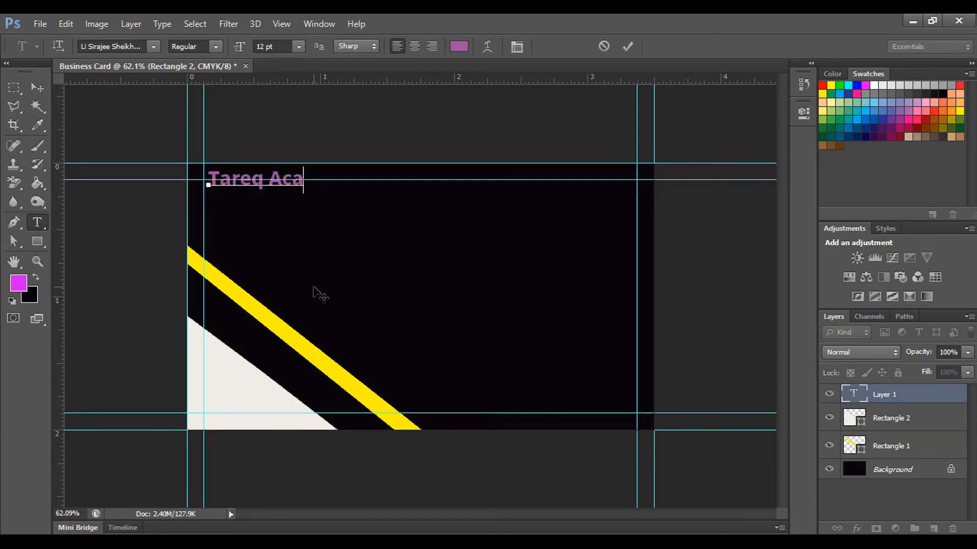
type("demy")
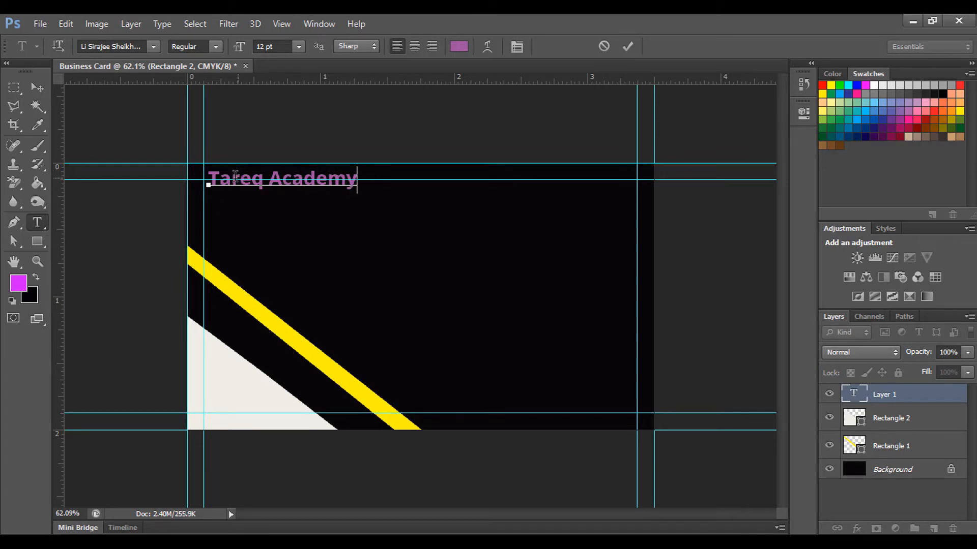
double_click(219, 178)
left_click(362, 184, "shift")
left_click(459, 46)
left_click(607, 180)
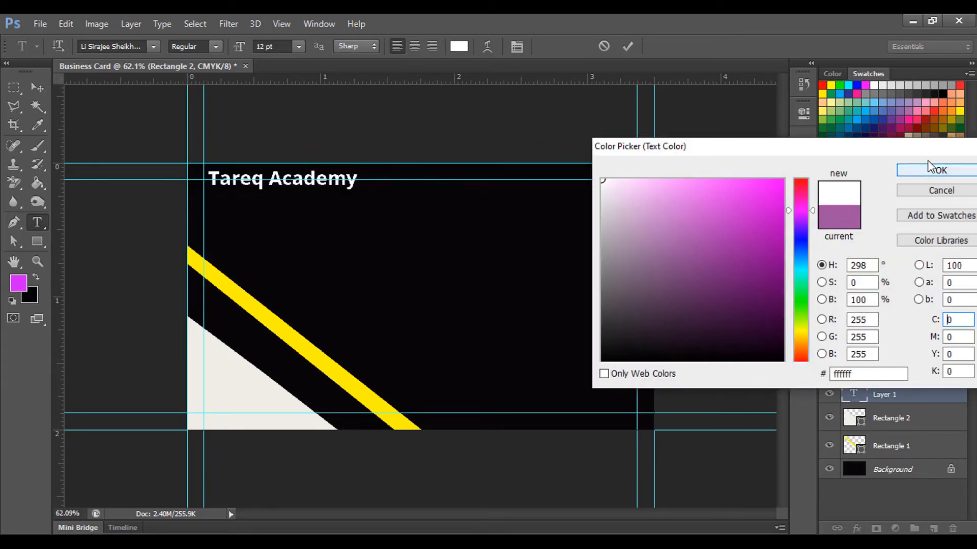
left_click(941, 170)
key("ctrl+Return")
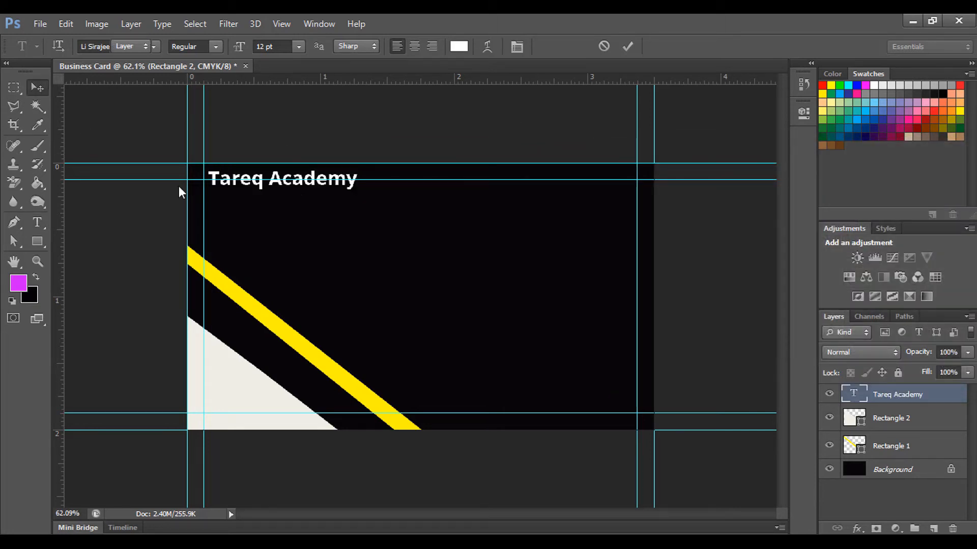
Step: Duplicate the name line and retype it as 'Director', centred beneath the name
key("v")
left_click_drag(306, 183, 311, 221)
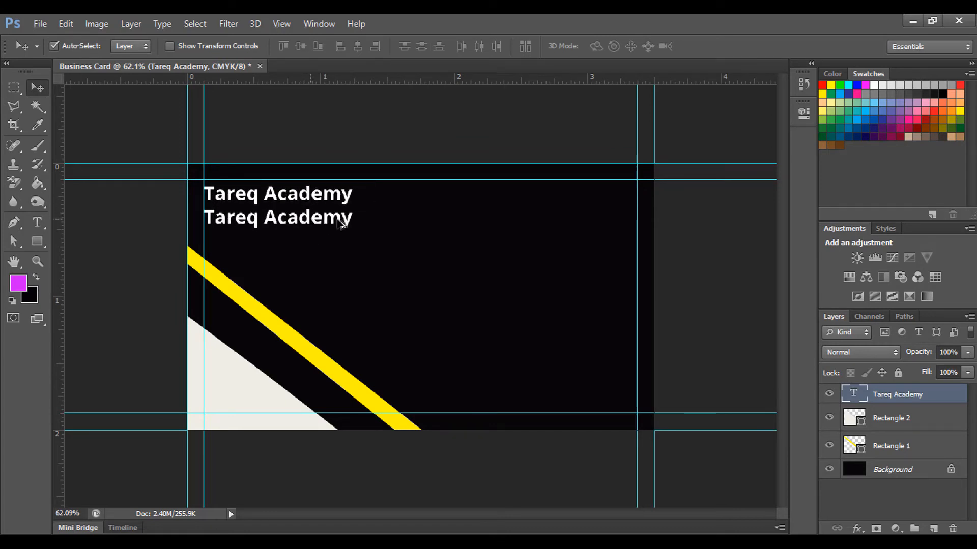
key("t")
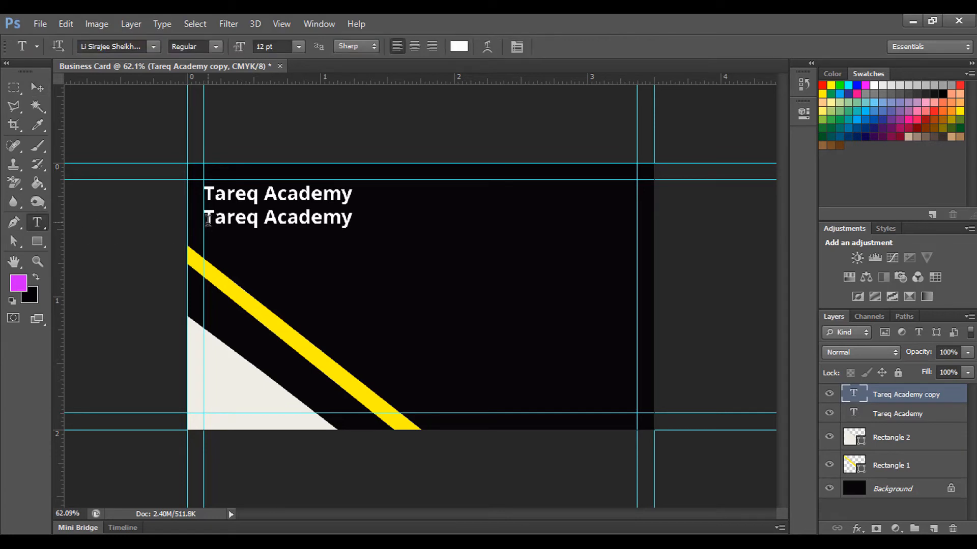
left_click_drag(208, 220, 391, 216)
type("Director")
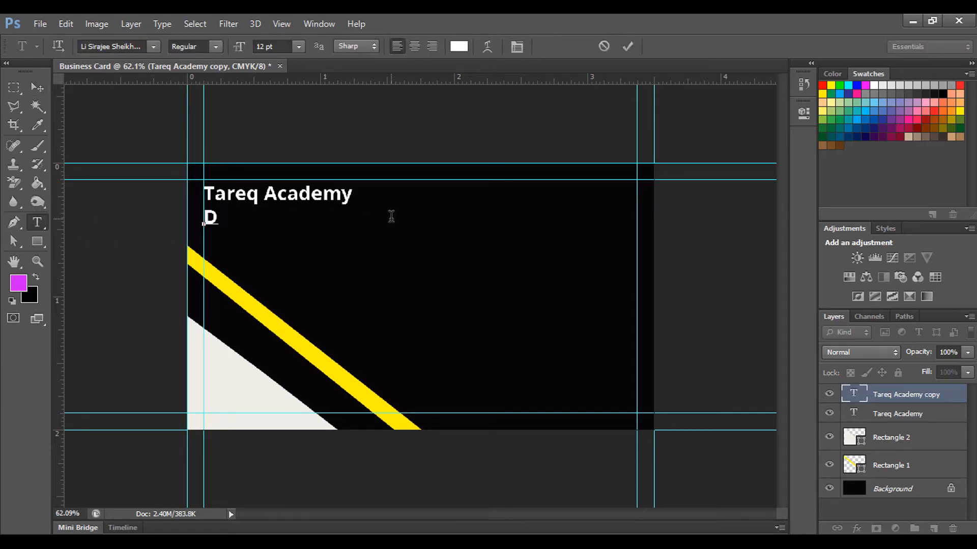
left_click(37, 87)
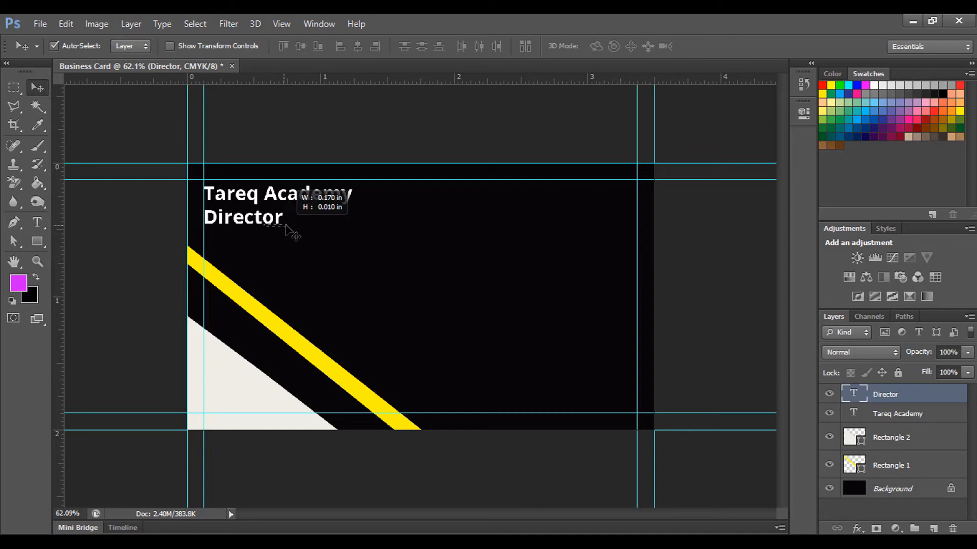
left_click(266, 227)
left_click_drag(266, 227, 300, 229)
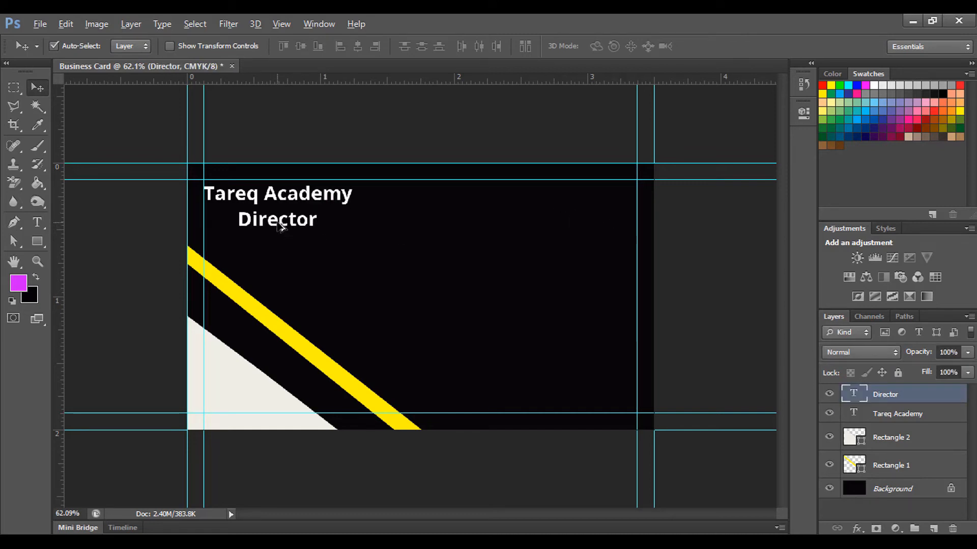
Step: Copy the Director text to the card's top right for the phone number
left_click_drag(281, 227, 618, 198)
left_click(37, 223)
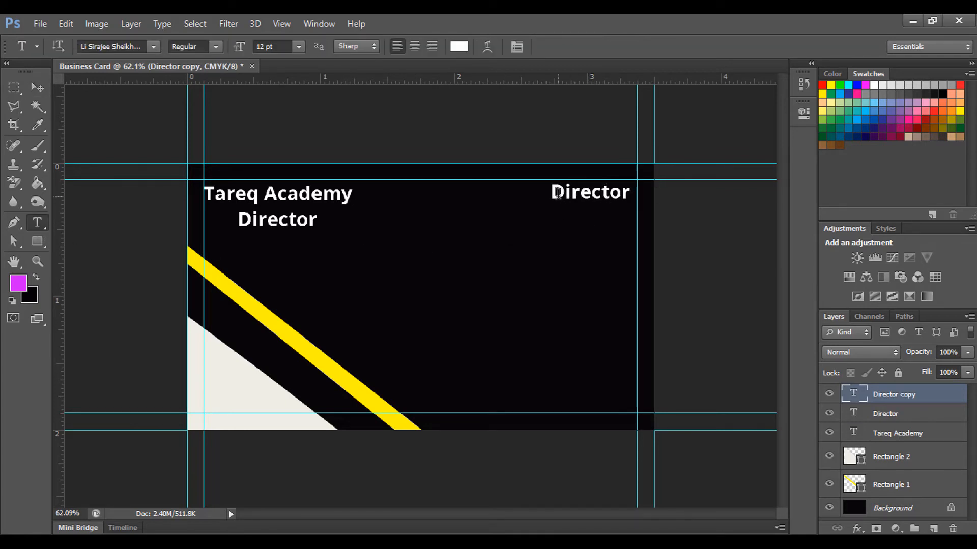
left_click_drag(551, 192, 661, 195)
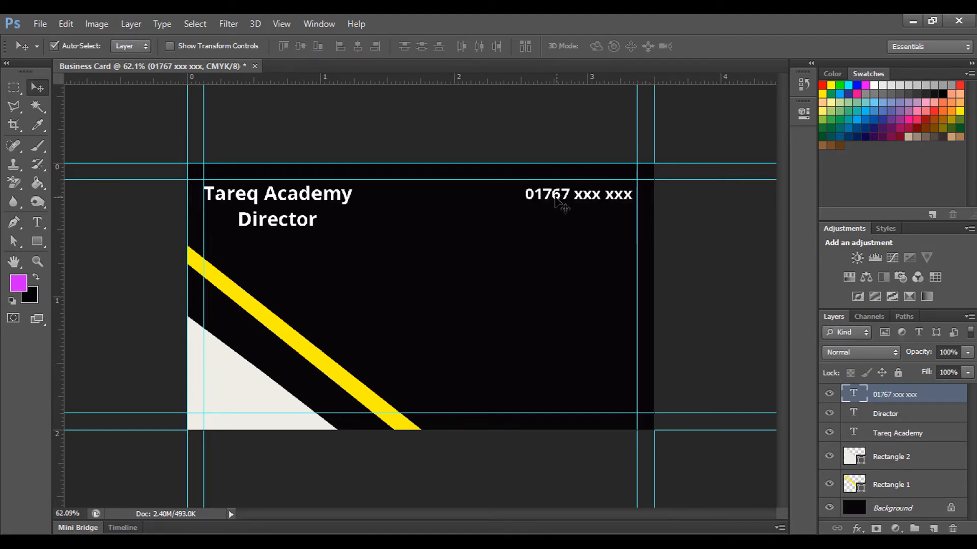
left_click(290, 202)
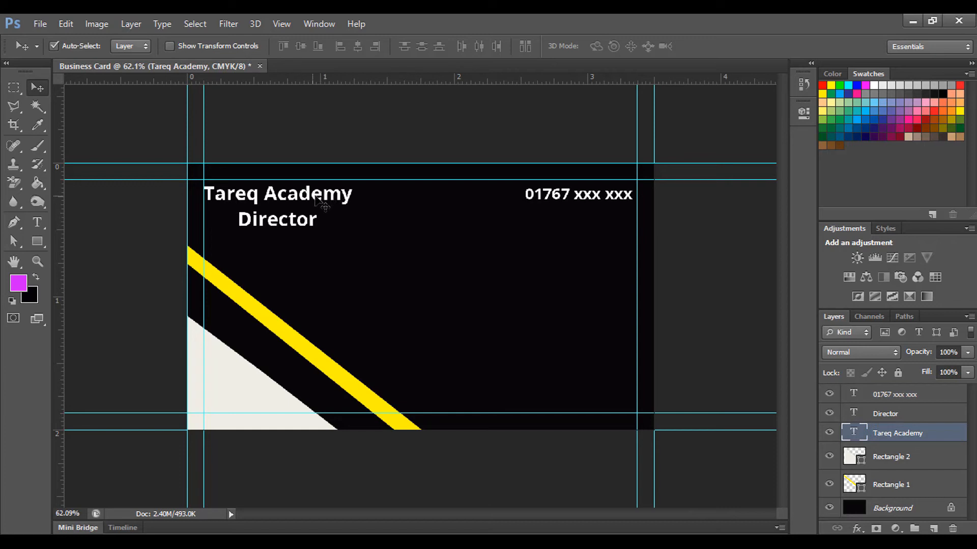
Step: Copy the academy name to the card's right middle and scale it up, then slightly down
left_click_drag(316, 199, 608, 288)
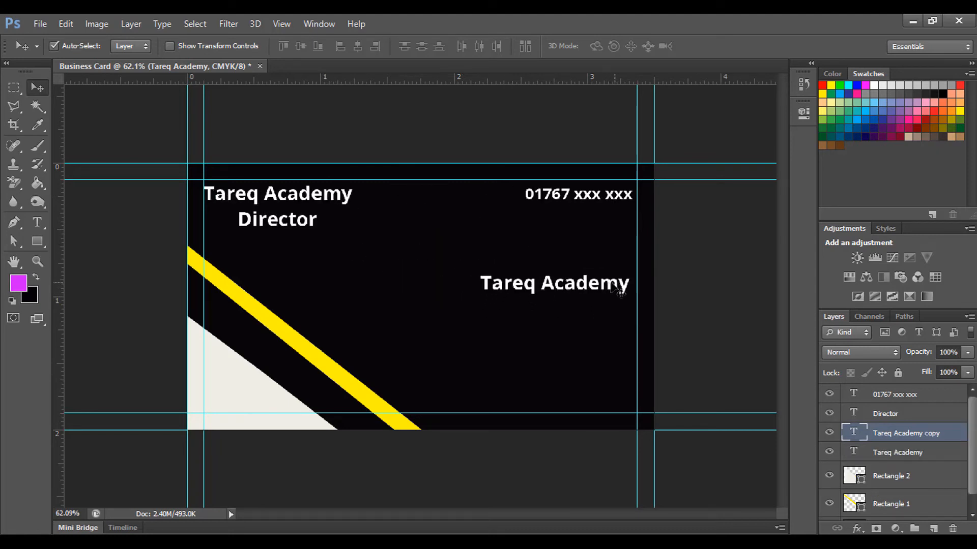
key("ctrl+t")
left_click_drag(483, 275, 389, 249)
key("Return")
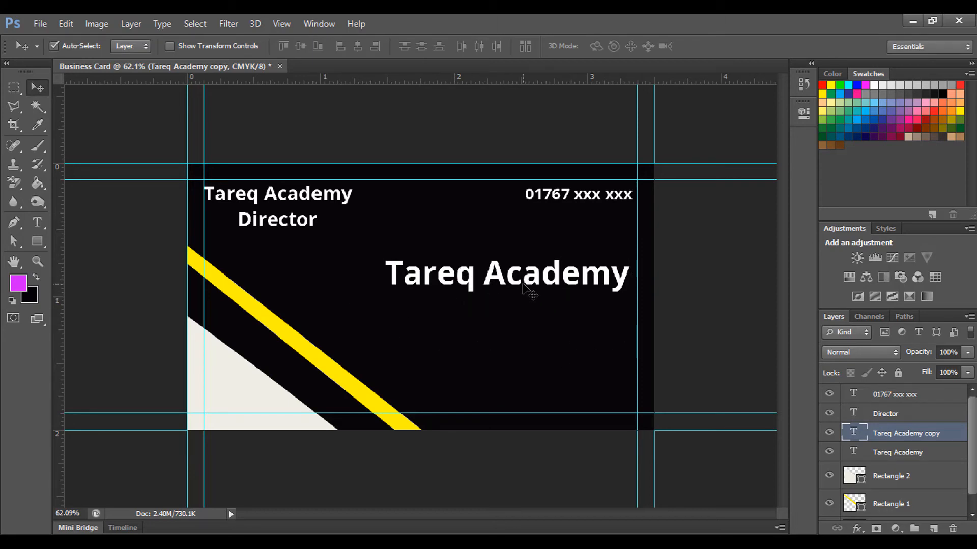
key("ctrl+t")
left_click_drag(386, 254, 385, 276)
key("Return")
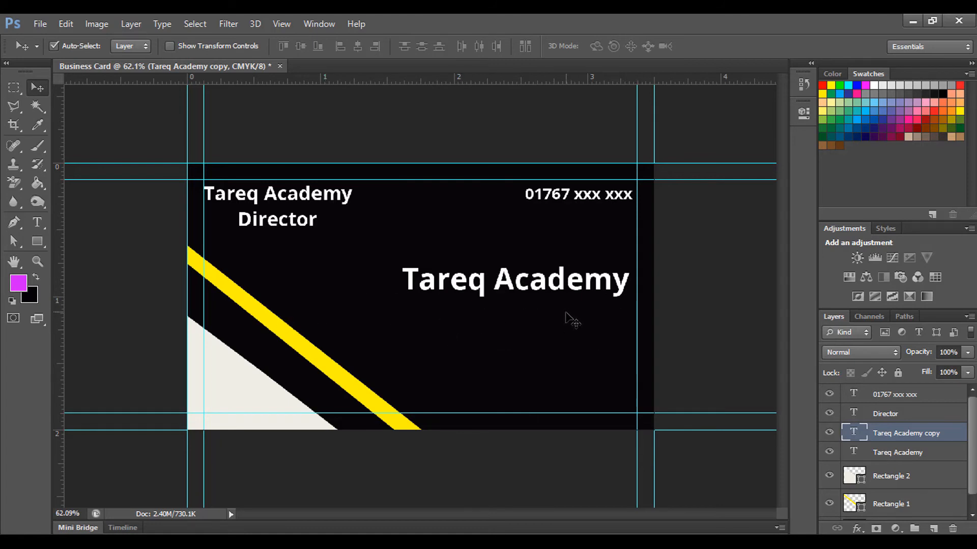
left_click_drag(32, 245, 103, 274)
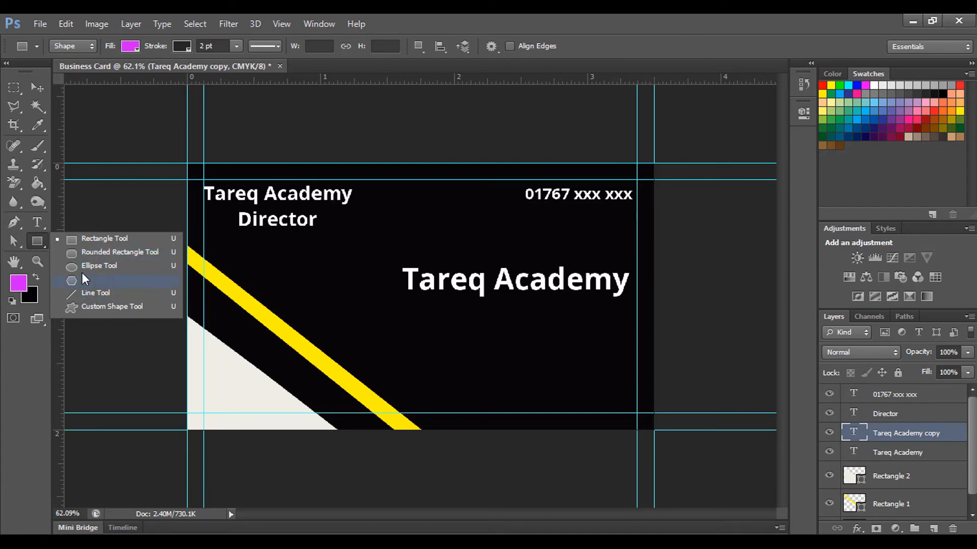
Step: Draw a thin rectangle under the Tareq Academy title and give it a white stroke
left_click(88, 240)
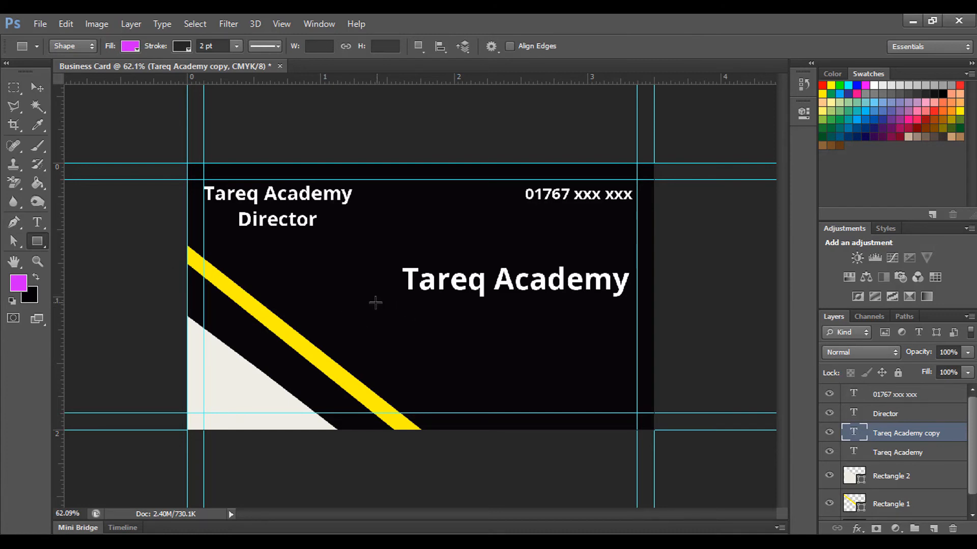
left_click_drag(371, 303, 690, 307)
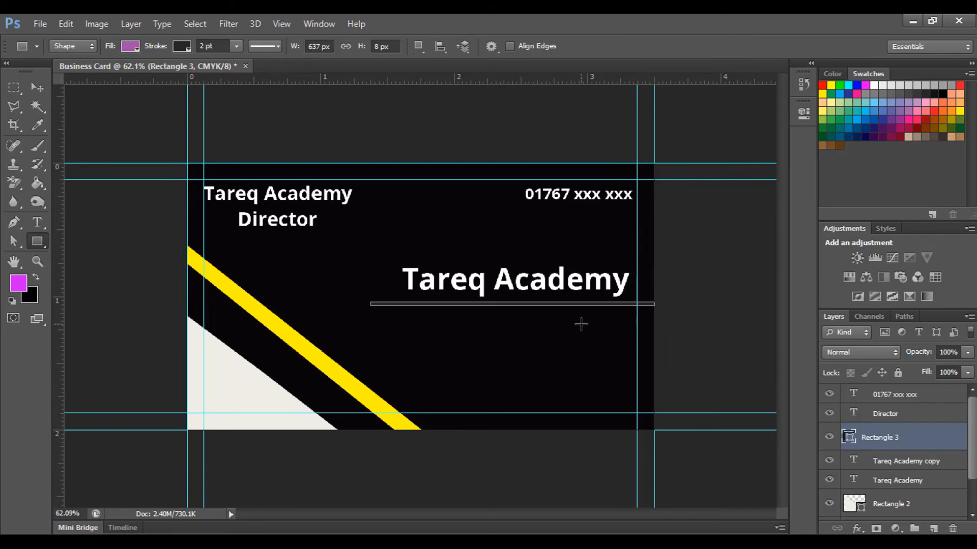
left_click(182, 46)
left_click(113, 114)
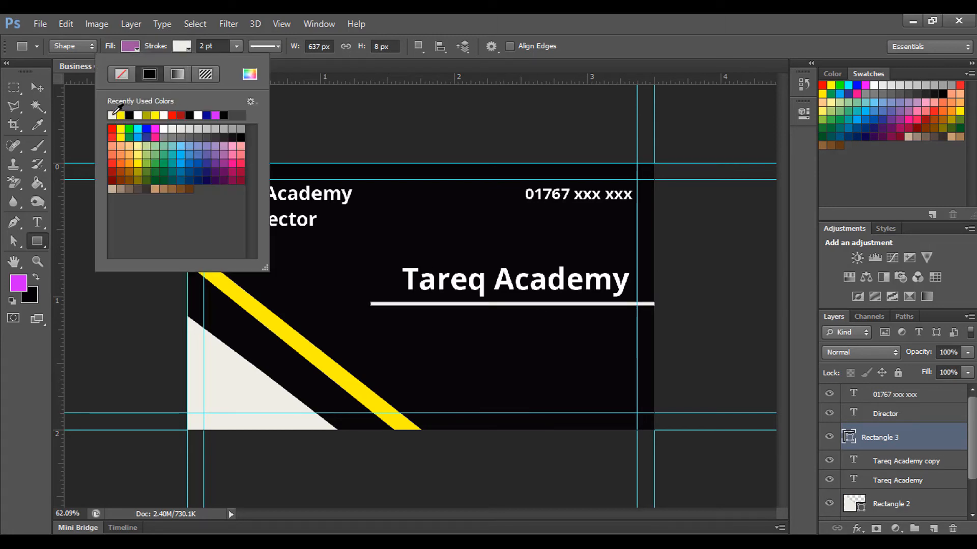
left_click(180, 44)
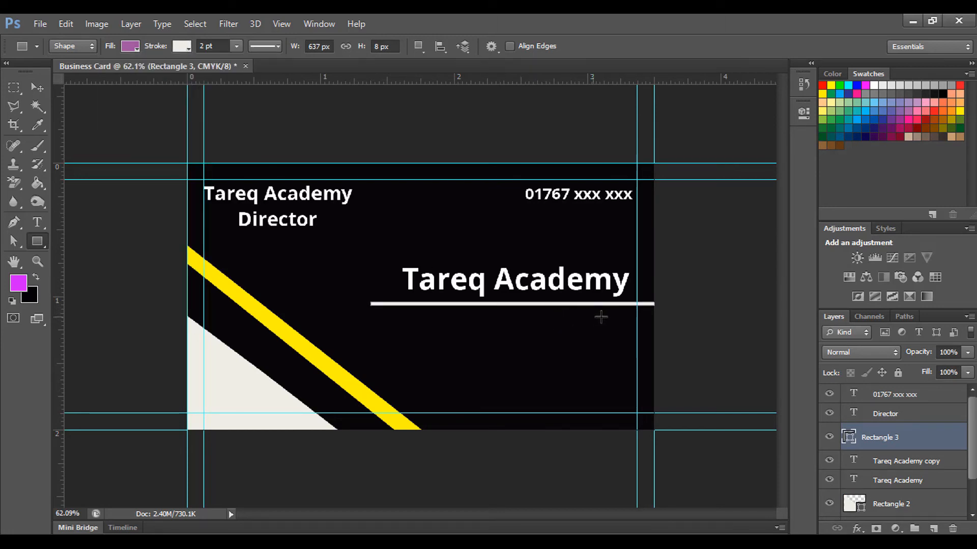
Step: Alt-drag a copy of the Tareq Academy title below the white line
left_click(37, 87)
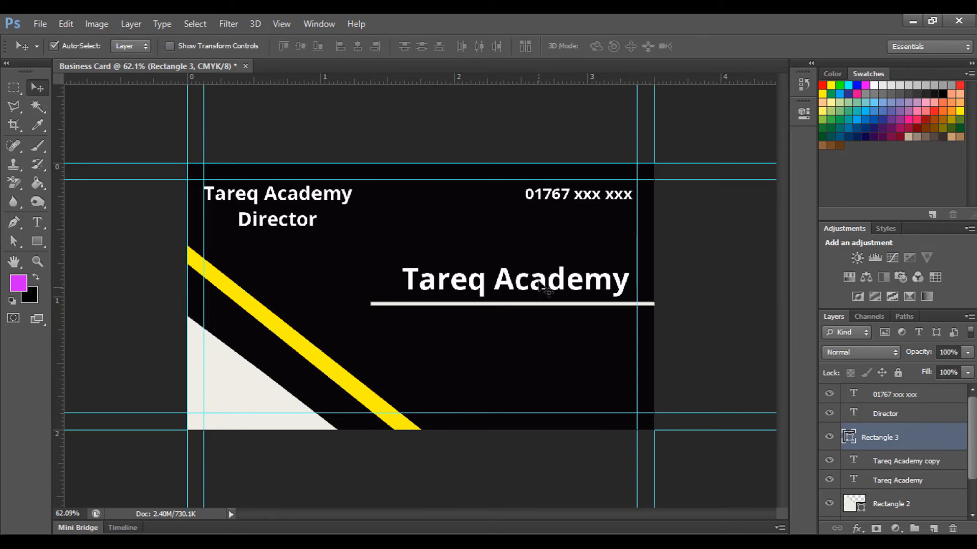
left_click_drag(554, 285, 560, 329, "alt")
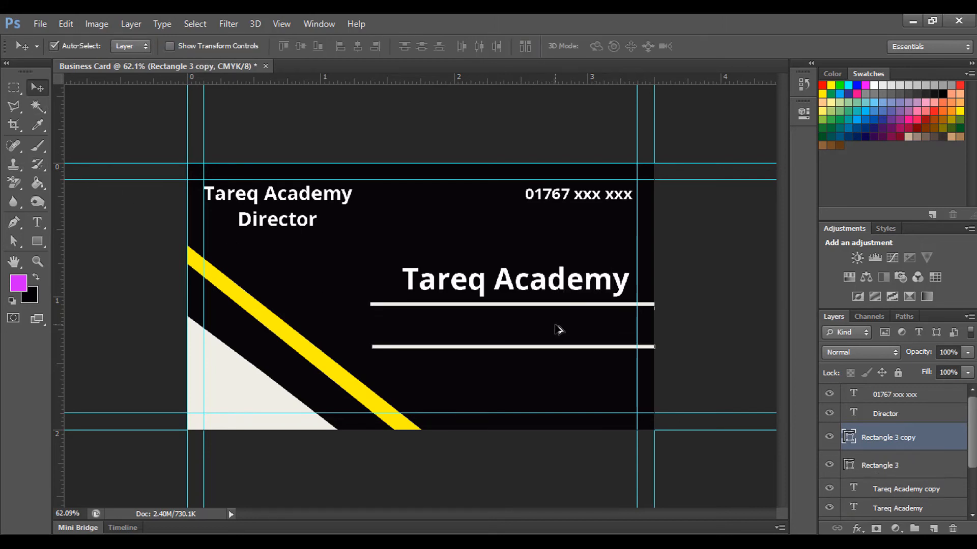
key("ctrl+z")
left_click_drag(564, 280, 561, 324)
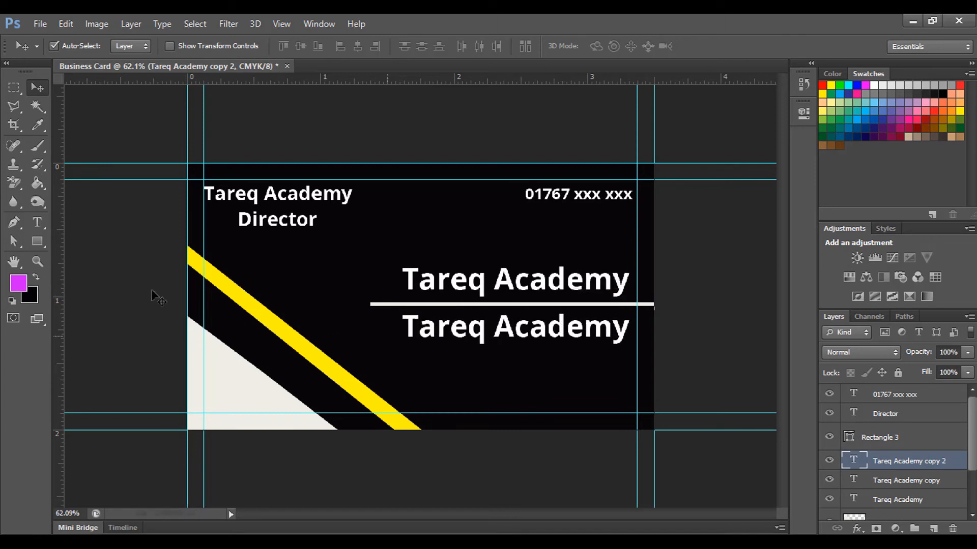
Step: Replace the duplicated title text with 'YouTube'
left_click(38, 222)
left_click_drag(410, 326, 629, 333)
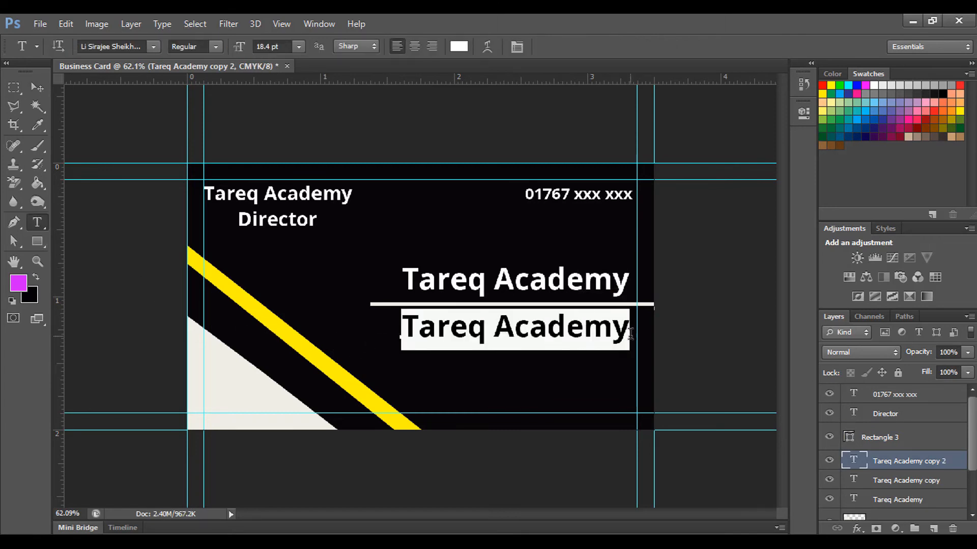
type("Yout")
key("BackSpace")
type("Tube")
left_click(37, 88)
Step: Shrink the YouTube text and center it just under the white line
key("ctrl+t")
left_click_drag(530, 349, 495, 339)
left_click_drag(479, 322, 546, 327)
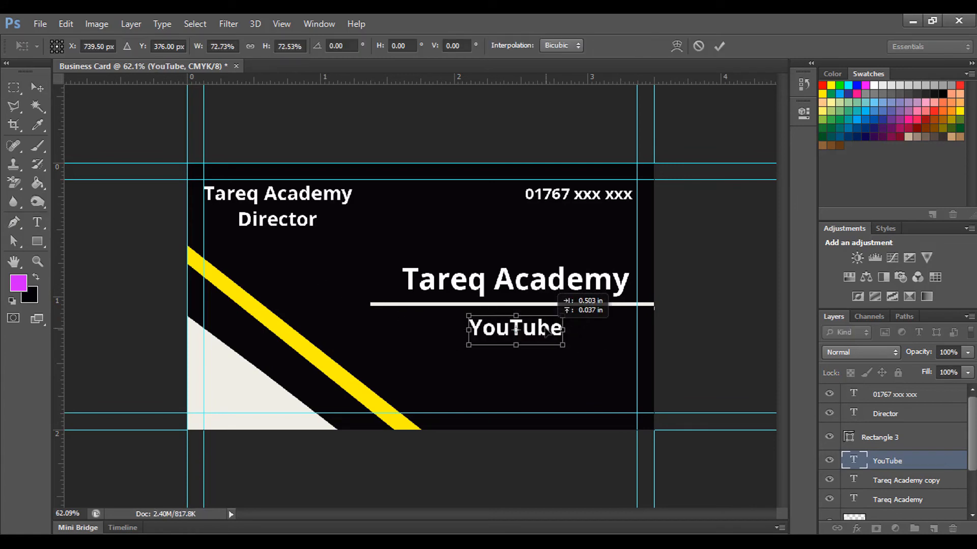
key("Return")
key("Up")
key("Up")
key("Up")
key("Up")
key("Up")
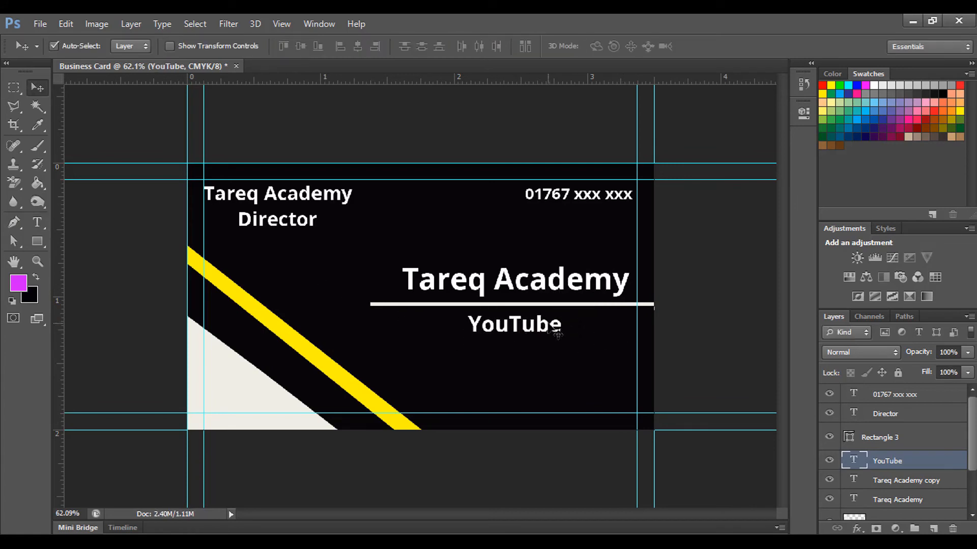
Step: Draw a longer thin rectangle below YouTube with a yellow stroke
left_click(534, 305)
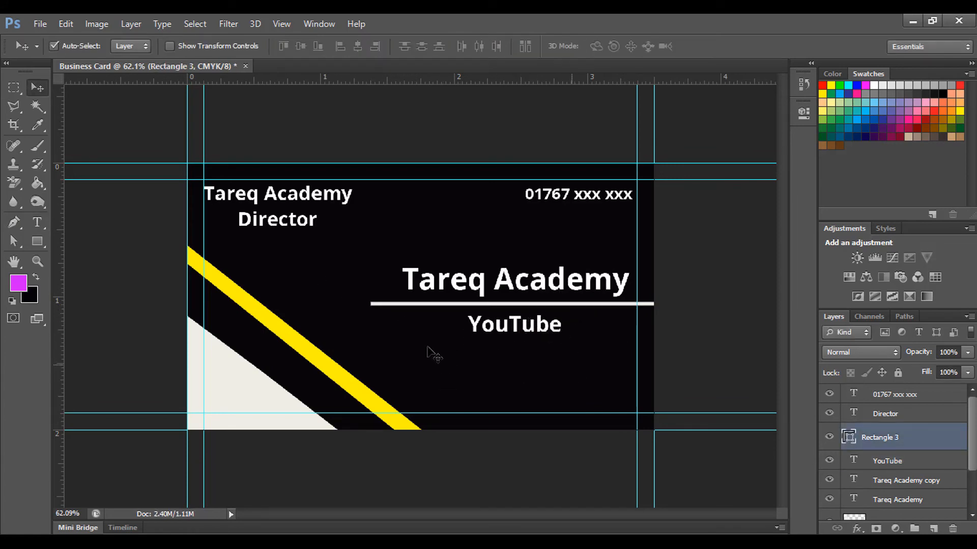
left_click(38, 241)
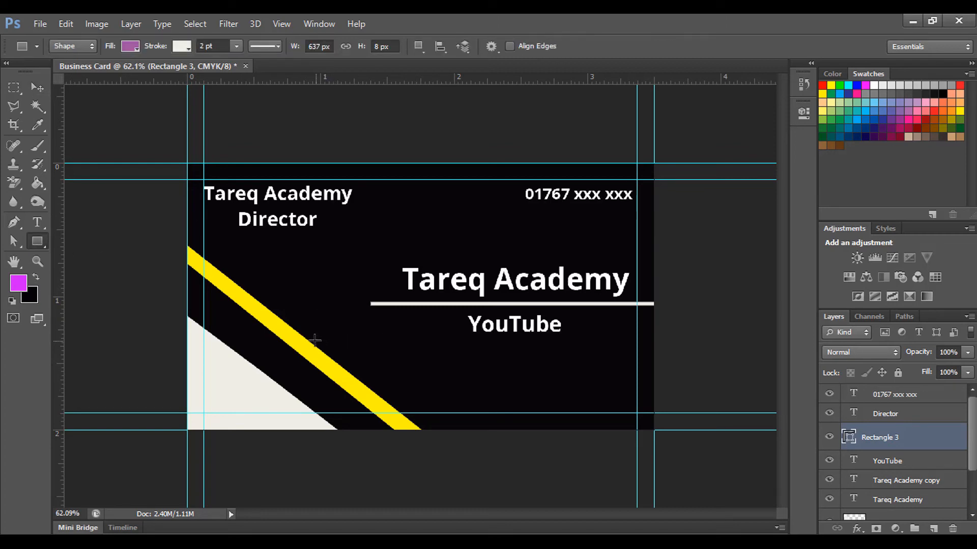
left_click_drag(313, 340, 653, 344)
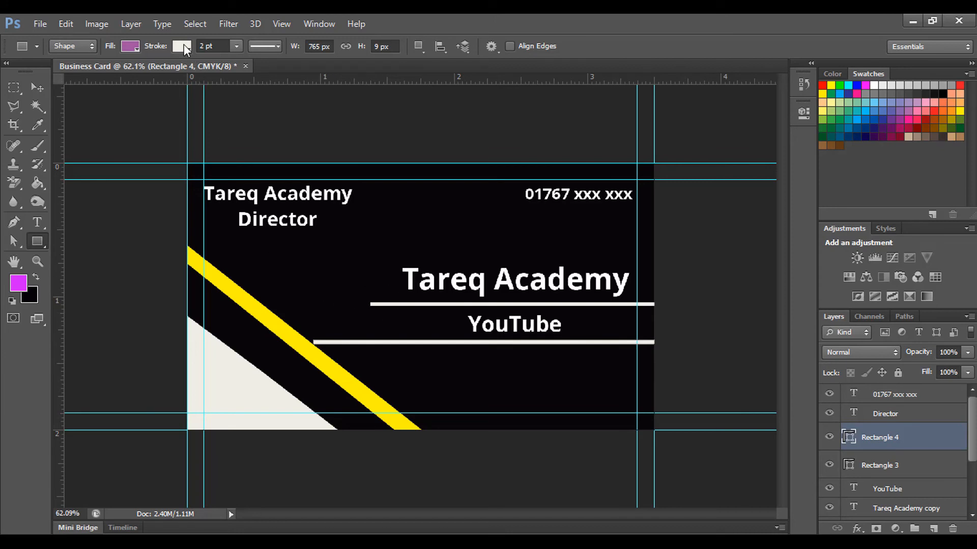
left_click(184, 46)
left_click(121, 128)
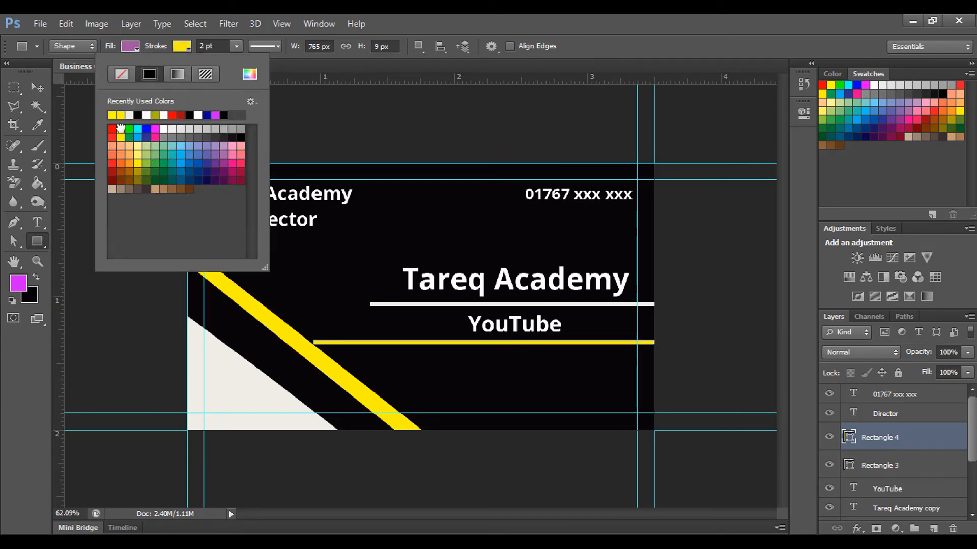
left_click(189, 51)
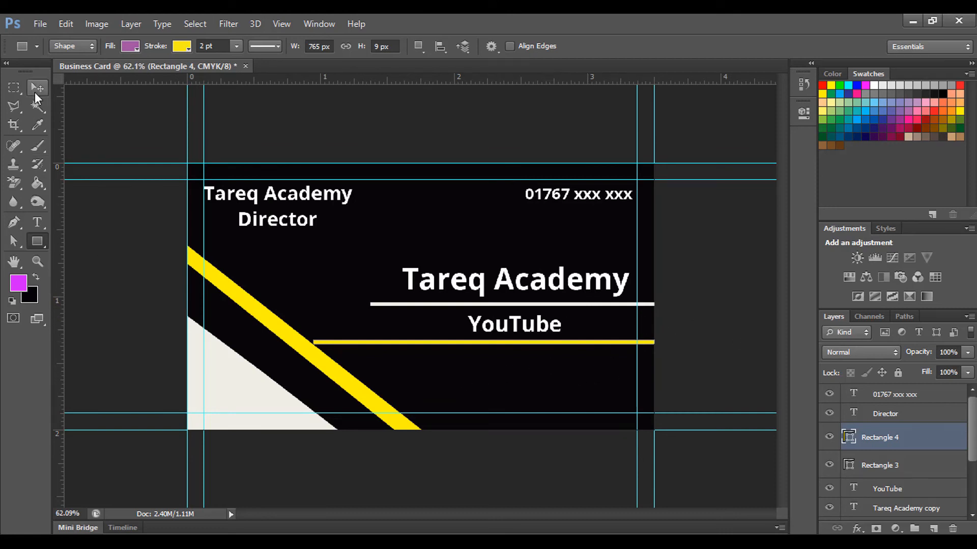
left_click(36, 222)
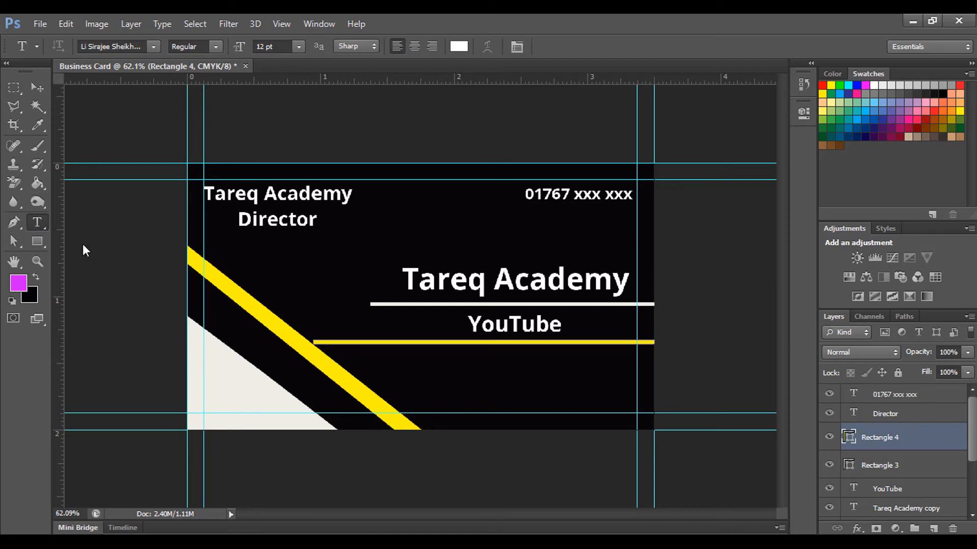
Step: Add 'Dhaka 1212, Bangladesh' below the yellow line and scale it down under YouTube
left_click(442, 365)
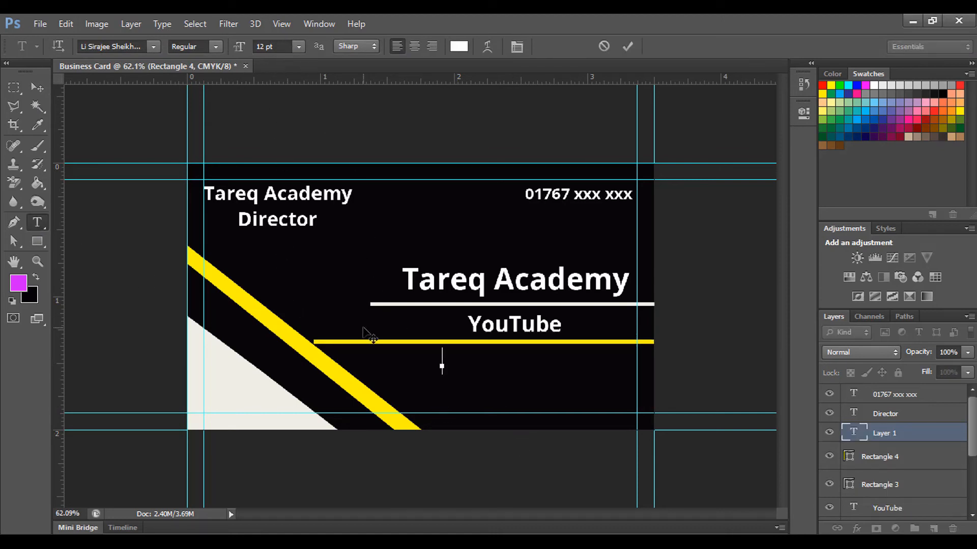
type("Dhaka 1212, Bangladesh")
left_click(37, 88)
key("ctrl+t")
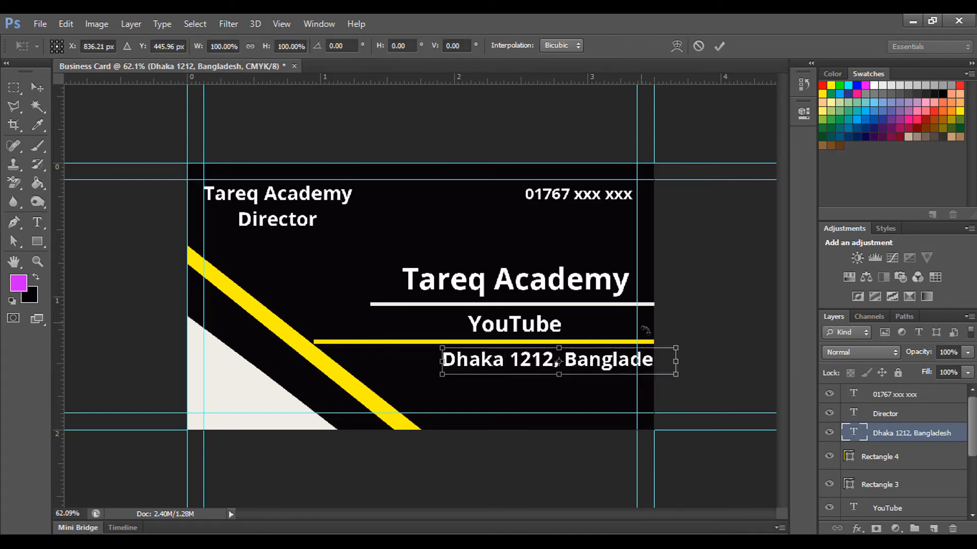
left_click_drag(676, 349, 543, 369)
key("Return")
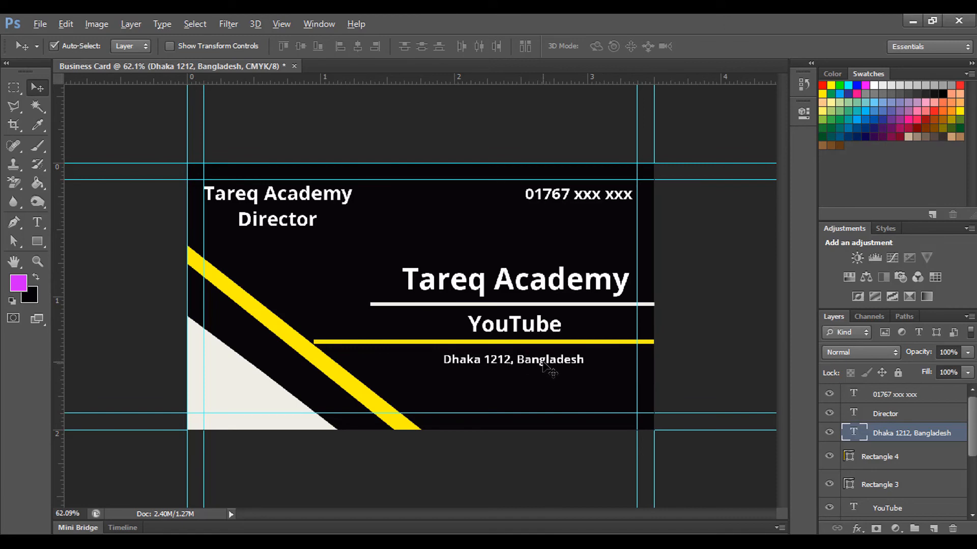
Step: Alt-drag a copy of the address line below and start retyping it as the contact e-mail
left_click_drag(542, 362, 543, 383)
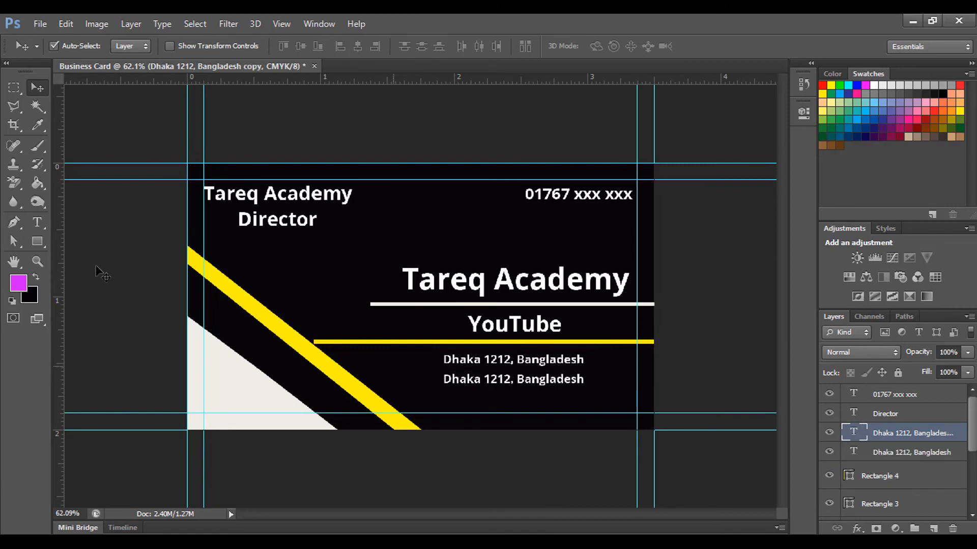
left_click(37, 221)
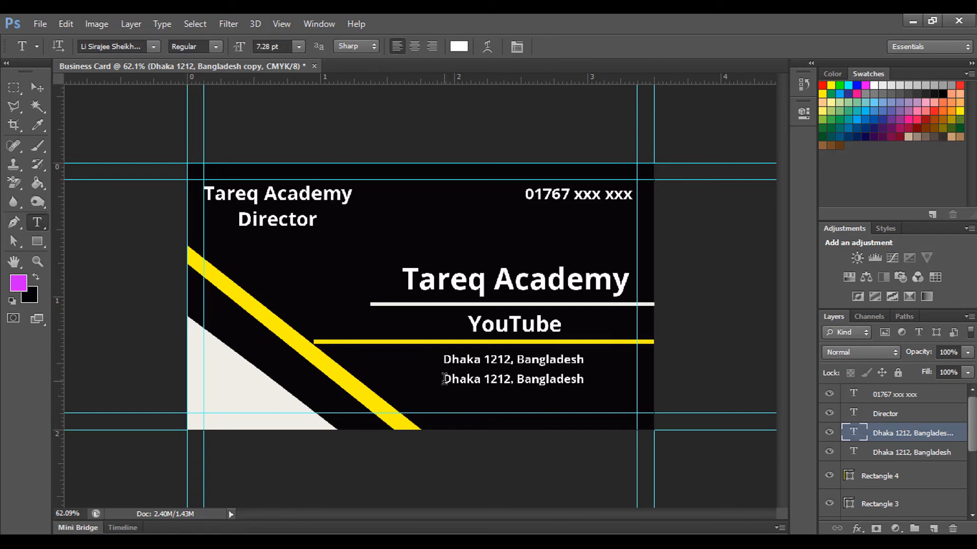
left_click_drag(443, 379, 623, 380)
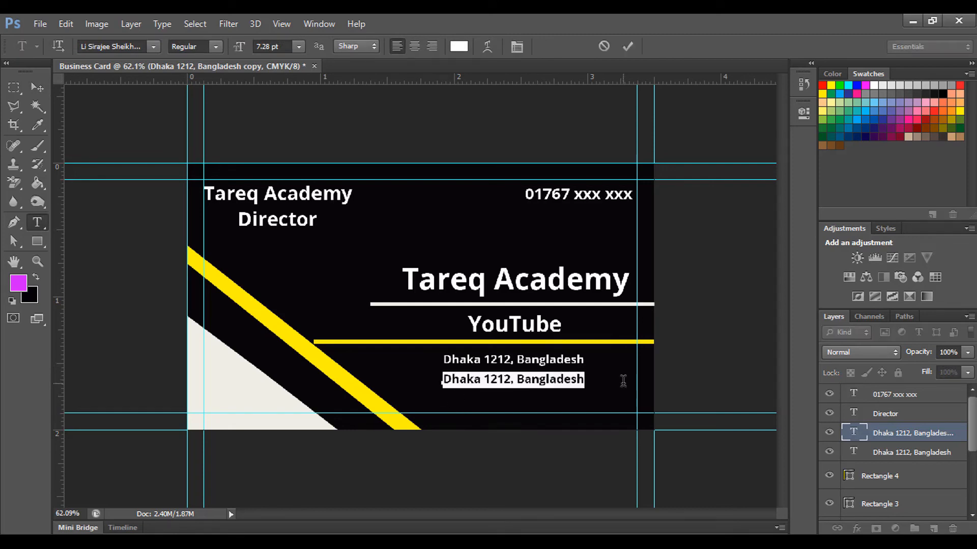
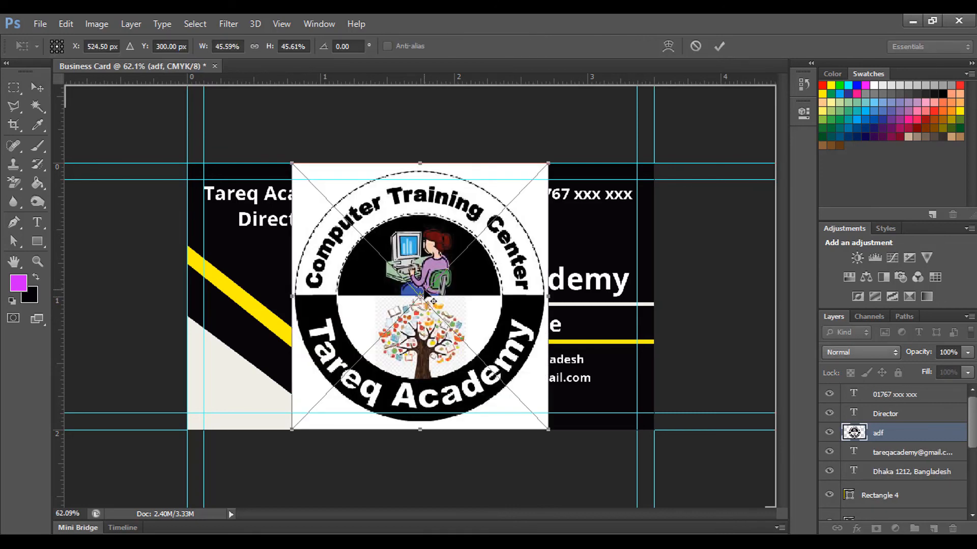
Step: Scale the placed Computer Training Center logo down and set it left of the Tareq Academy title
left_click_drag(548, 165, 369, 344)
left_click_drag(362, 400, 348, 295)
left_click_drag(359, 240, 332, 268)
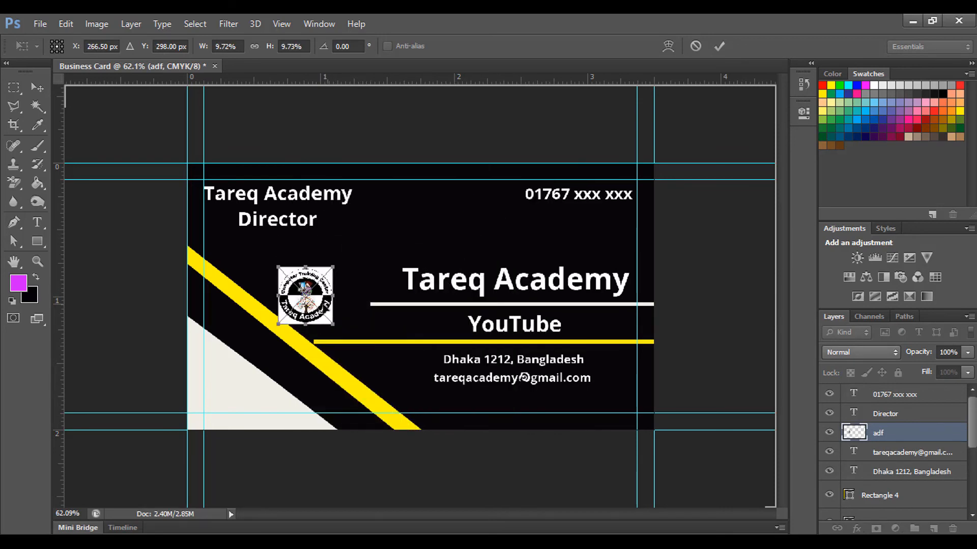
left_click_drag(319, 301, 330, 301)
left_click_drag(345, 267, 359, 263)
left_click_drag(347, 299, 355, 307)
key("Return")
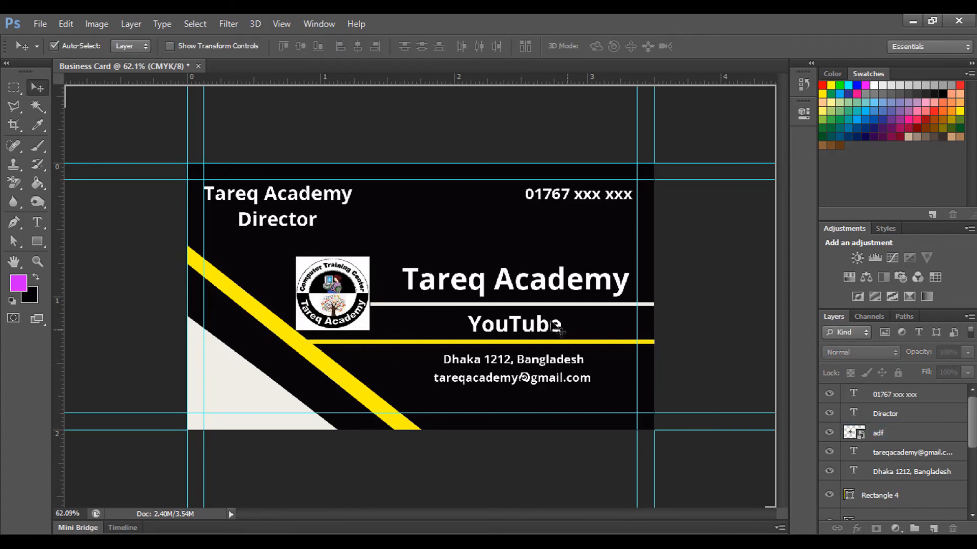
scroll(553, 328, "down", 1)
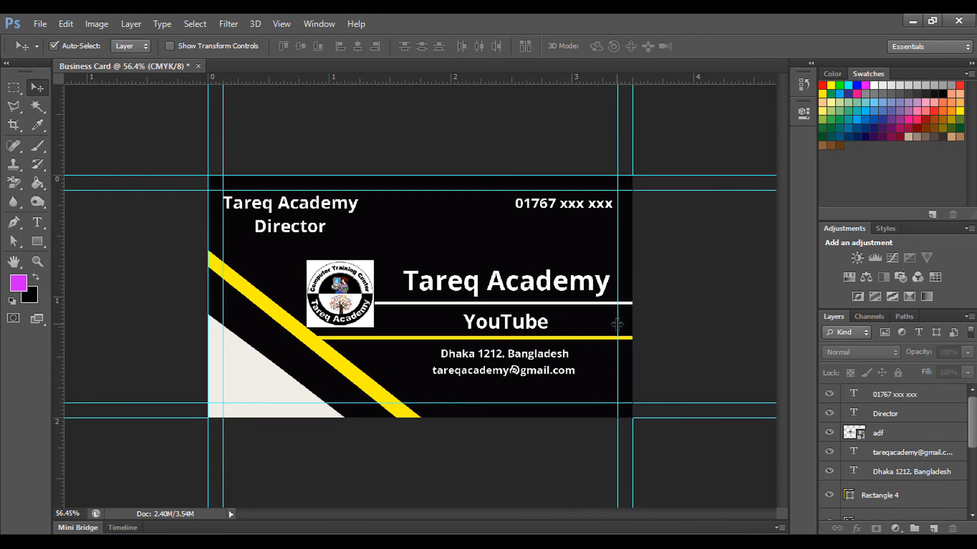